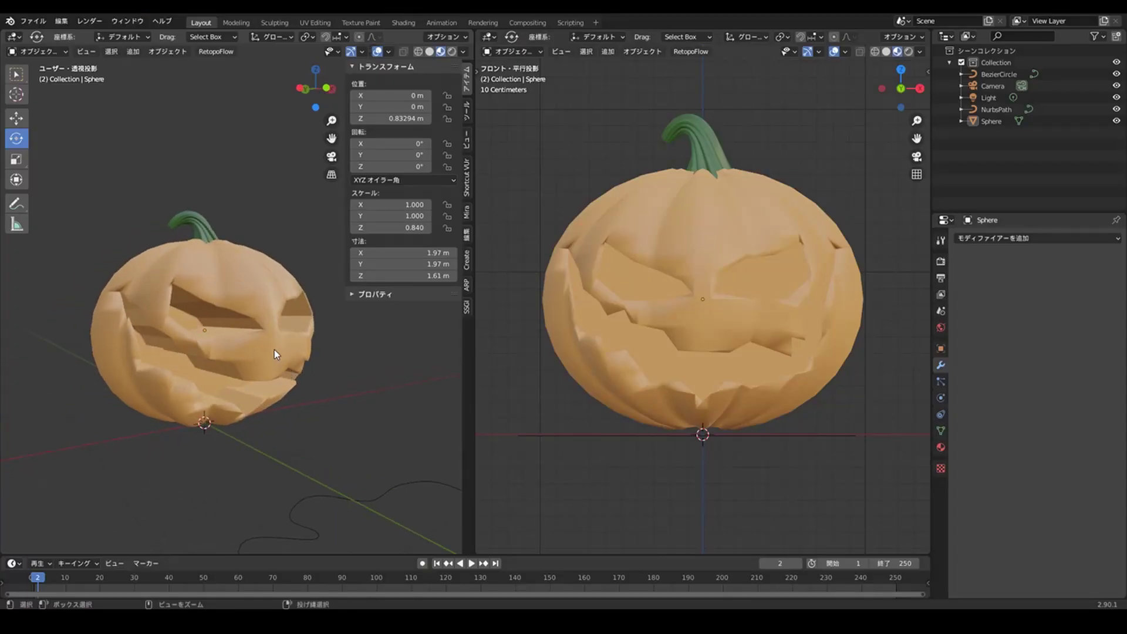
Select the pumpkin and, in Edit Mode, select the linked eye and mouth faces
click(270, 347)
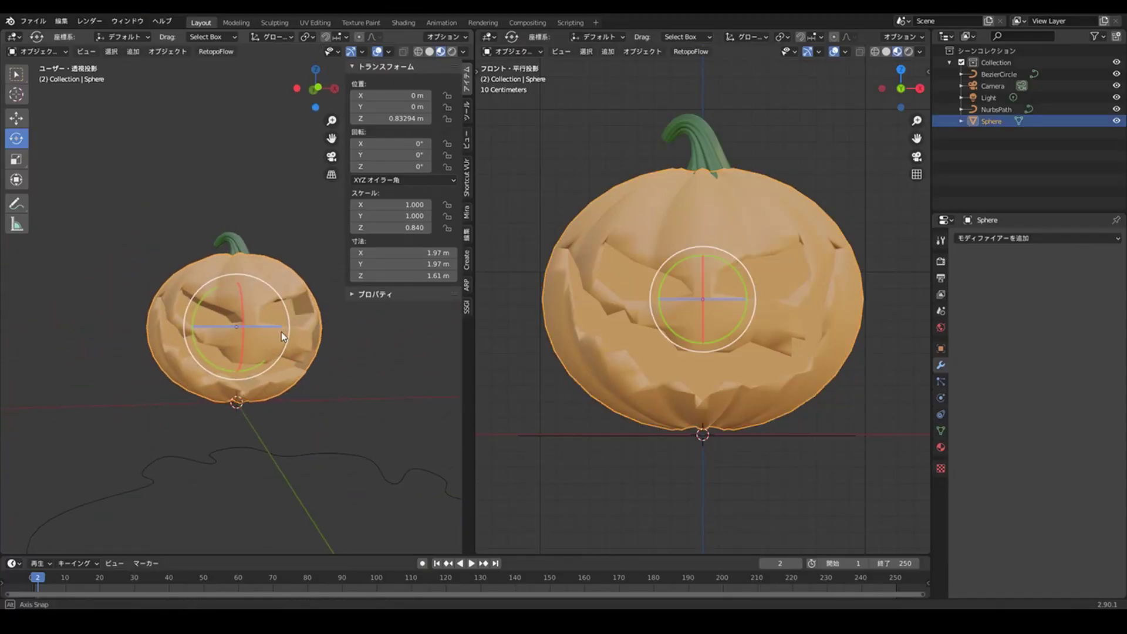
middle_drag(230, 344, 309, 343)
key(Tab)
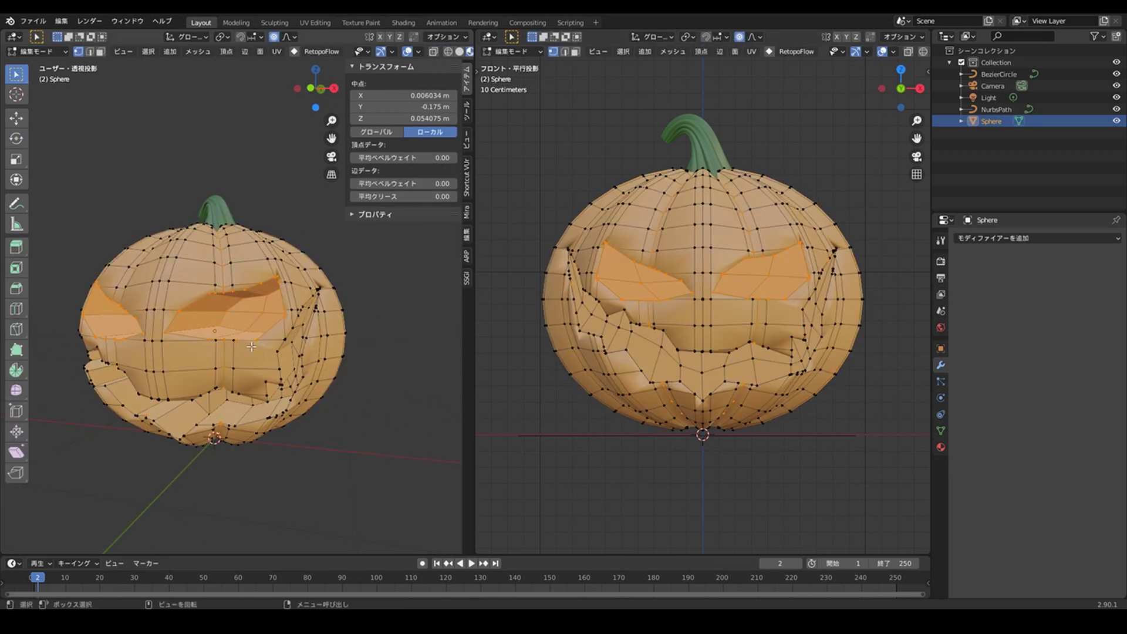
click(263, 314)
mouse_move(262, 314)
middle_down()
mouse_move(286, 318)
mouse_move(248, 318)
middle_up()
key(alt+a)
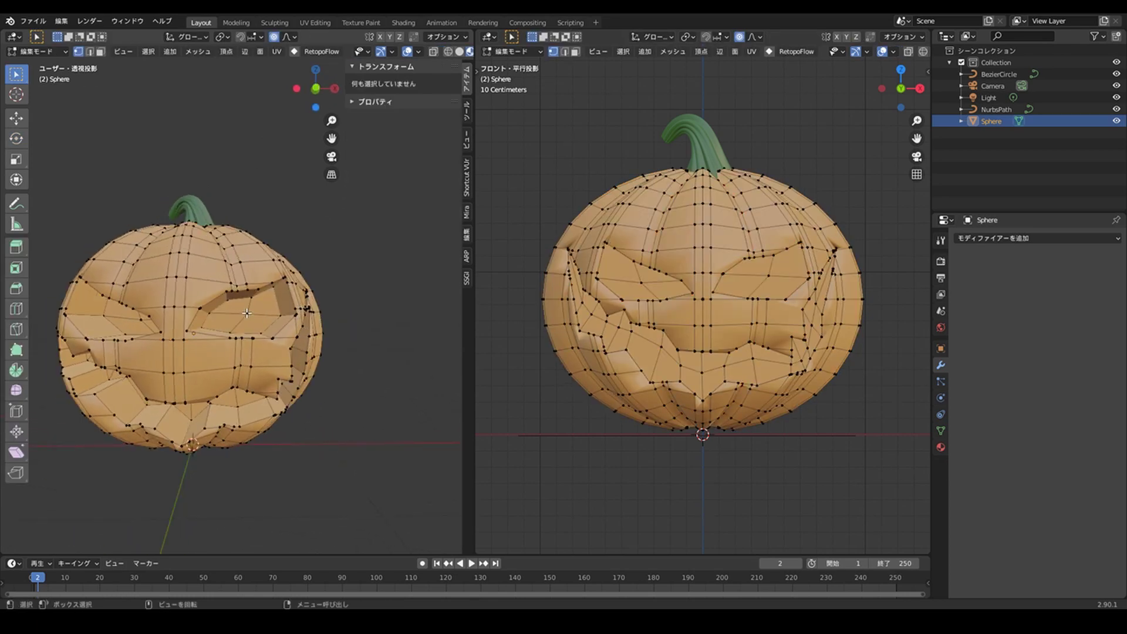
key(l)
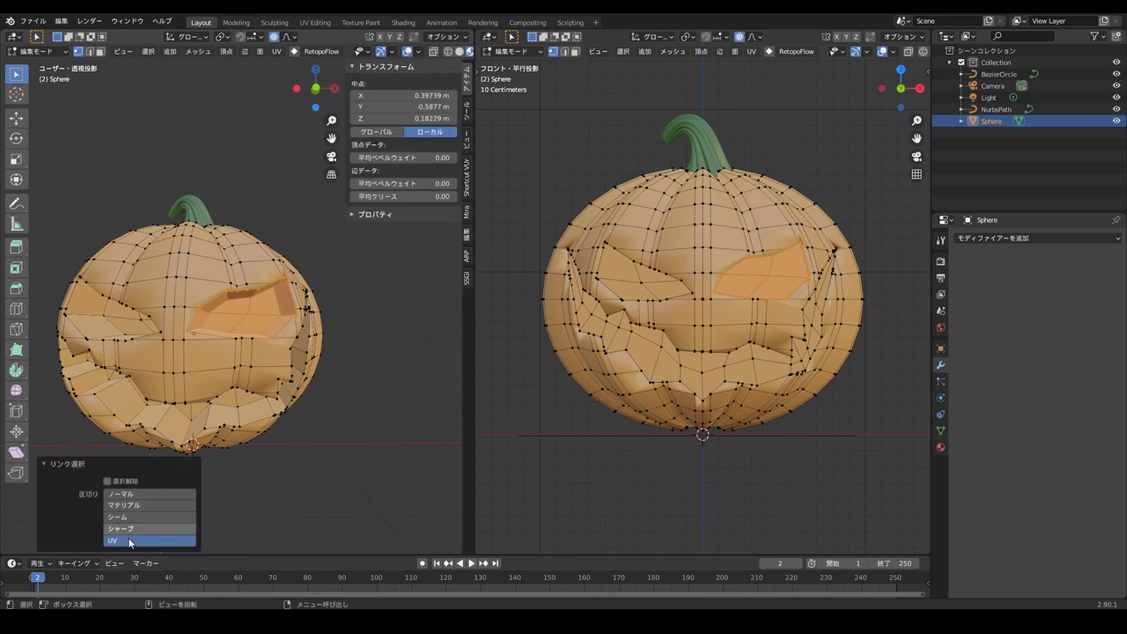
middle_drag(305, 377, 287, 377)
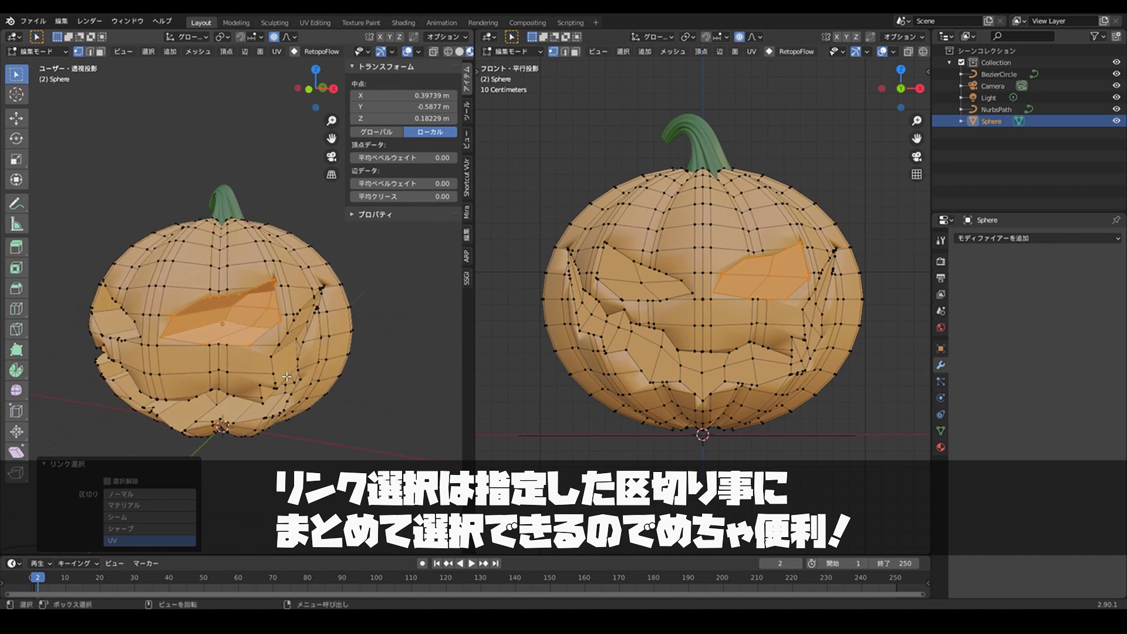
mouse_move(237, 325)
middle_down()
mouse_move(250, 311)
mouse_move(146, 326)
middle_up()
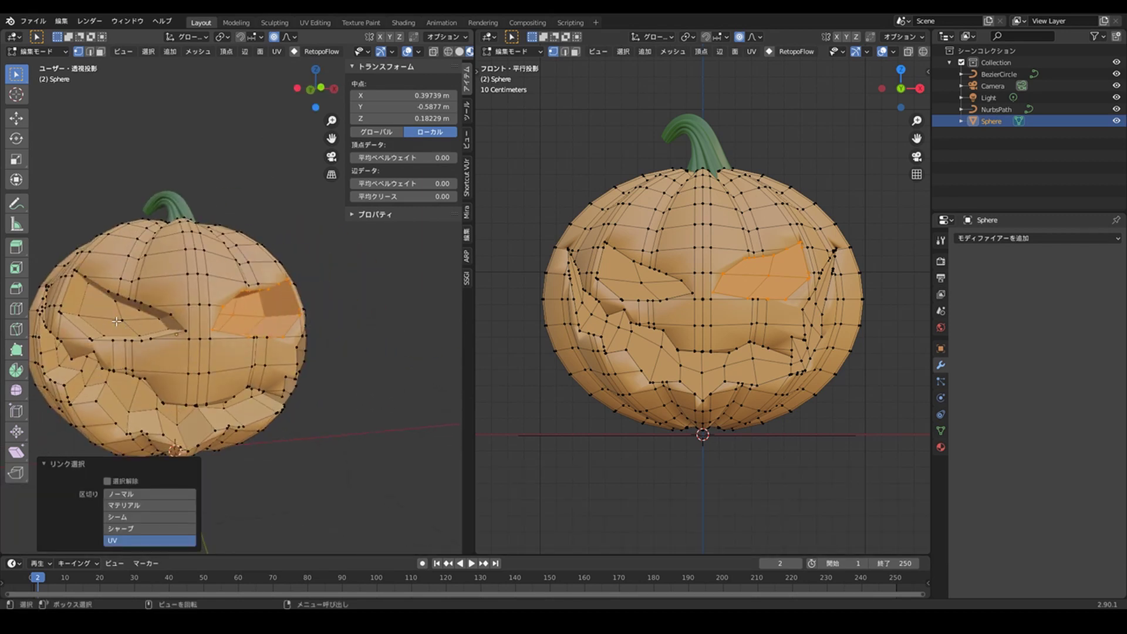
mouse_move(121, 333)
middle_down()
mouse_move(150, 414)
mouse_move(300, 355)
middle_up()
key(l)
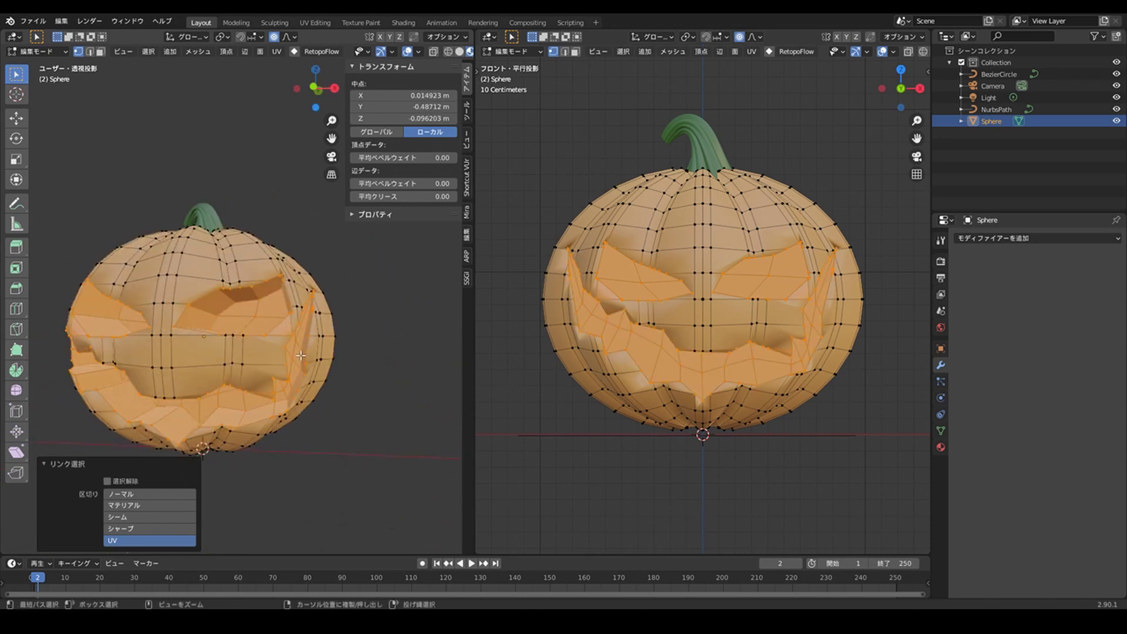
Switch to face select mode and delete the selected eye and mouth faces
key(3)
scroll(312, 349, up, 2)
scroll(323, 344, up, 2)
scroll(334, 338, up, 2)
scroll(348, 329, up, 1)
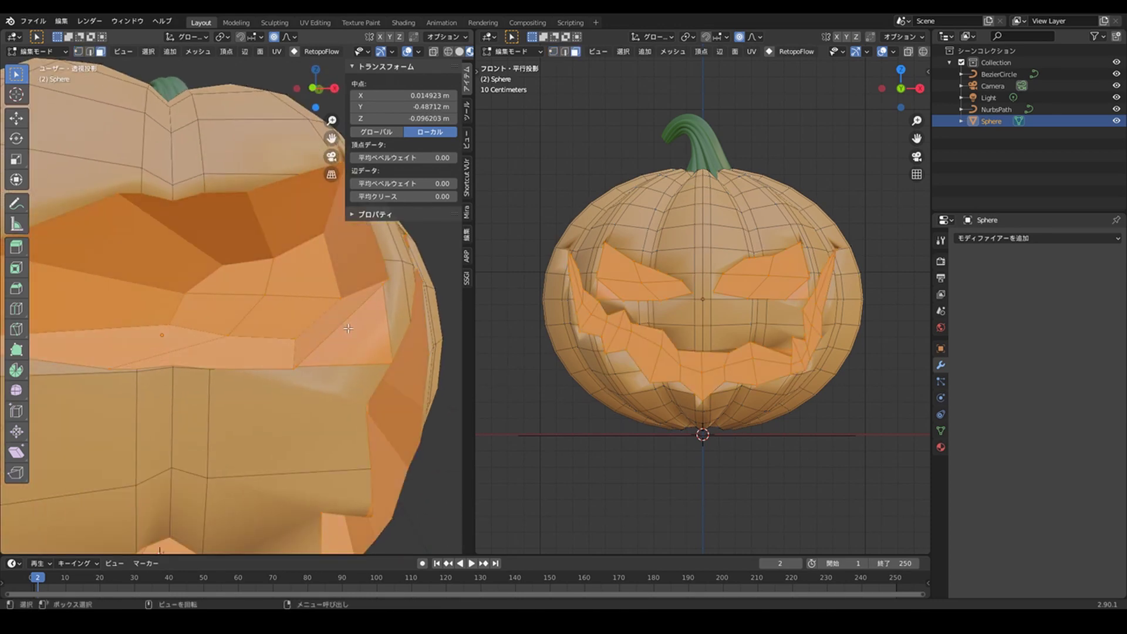
mouse_move(348, 329)
middle_down()
mouse_move(330, 323)
mouse_move(337, 306)
middle_up()
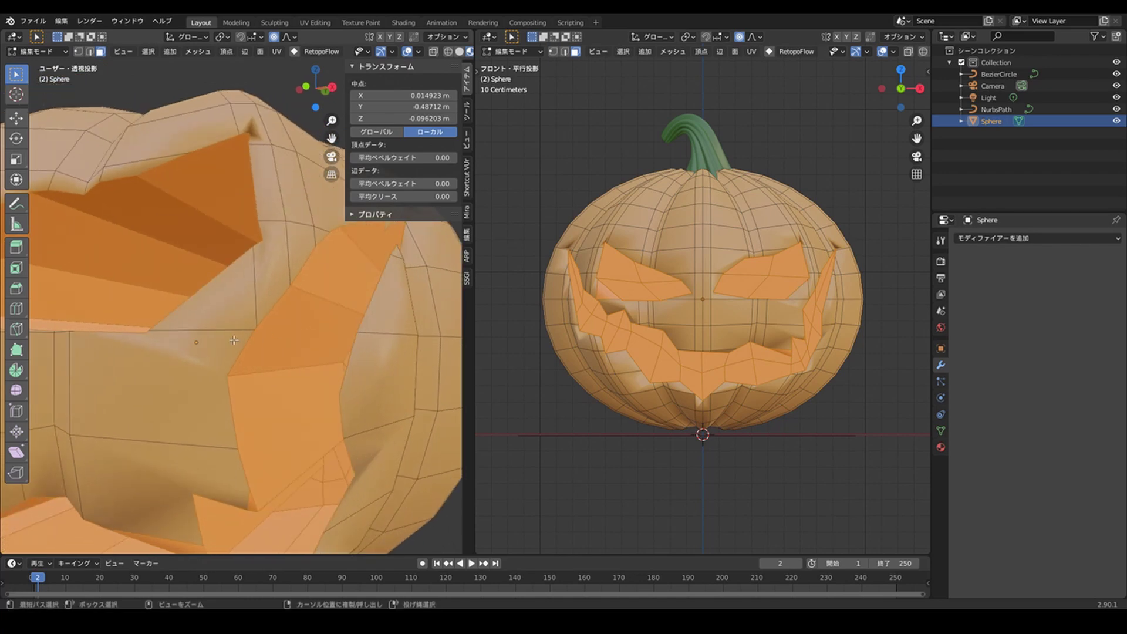
scroll(343, 291, up, 1)
scroll(361, 300, down, 3)
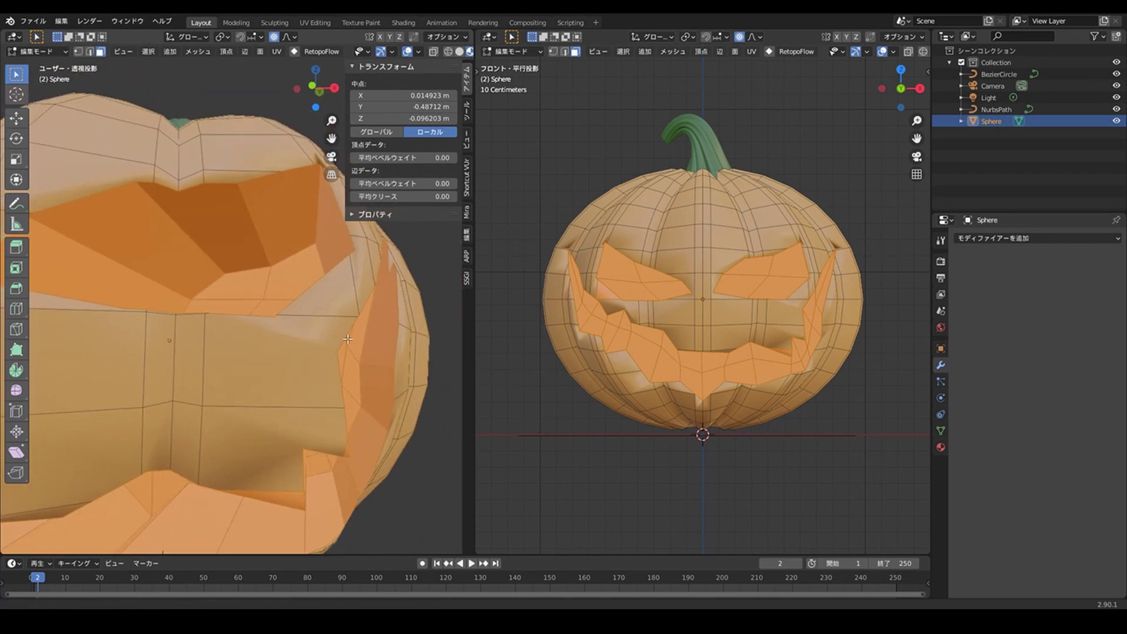
scroll(361, 300, down, 2)
mouse_move(361, 300)
middle_down()
mouse_move(133, 306)
mouse_move(223, 312)
mouse_move(279, 334)
mouse_move(382, 327)
mouse_move(275, 372)
middle_up()
scroll(180, 309, down, 2)
scroll(235, 314, down, 2)
key(x)
click(276, 318)
Back in Object Mode, select the pumpkin and add a Solidify modifier
key(Tab)
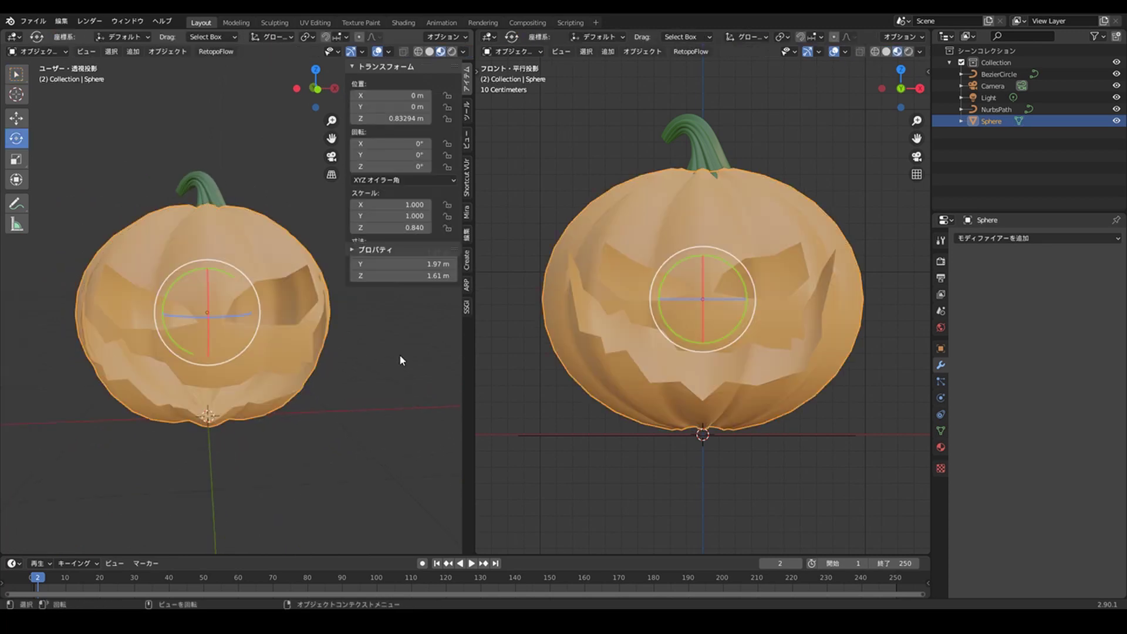
middle_drag(399, 354, 290, 360)
click(203, 425)
mouse_move(203, 424)
middle_down()
mouse_move(409, 414)
mouse_move(408, 429)
mouse_move(201, 414)
mouse_move(420, 398)
mouse_move(307, 364)
mouse_move(318, 323)
mouse_move(287, 333)
mouse_move(188, 294)
mouse_move(211, 287)
middle_up()
click(318, 323)
click(1025, 237)
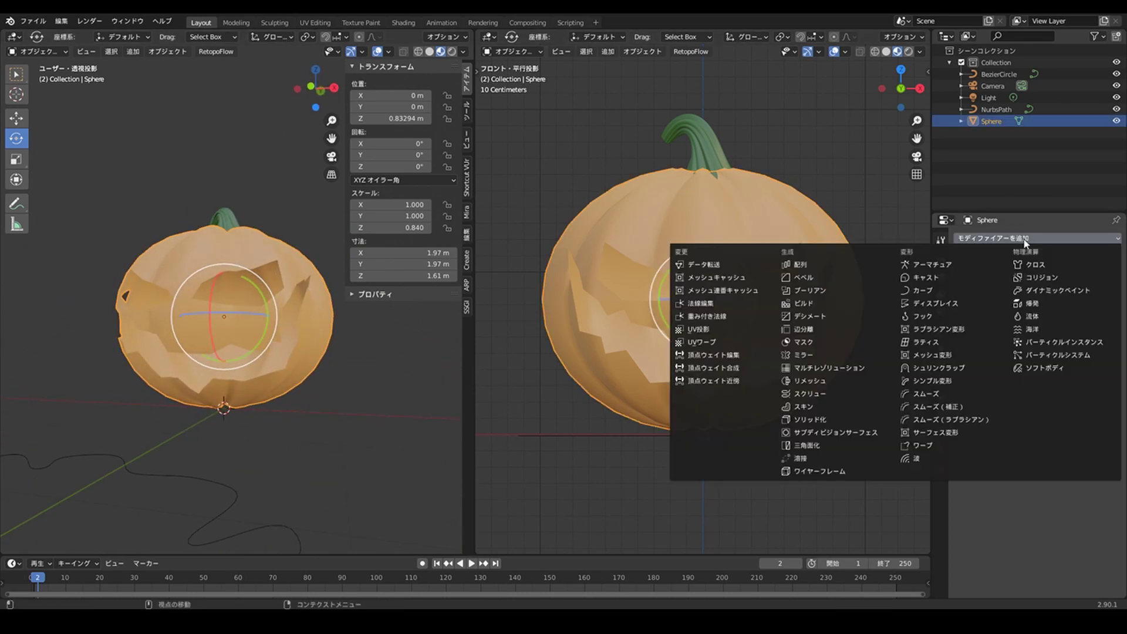
click(819, 420)
Show Solidify in the viewport and set its thickness to 0.07 m
scroll(362, 403, up, 2)
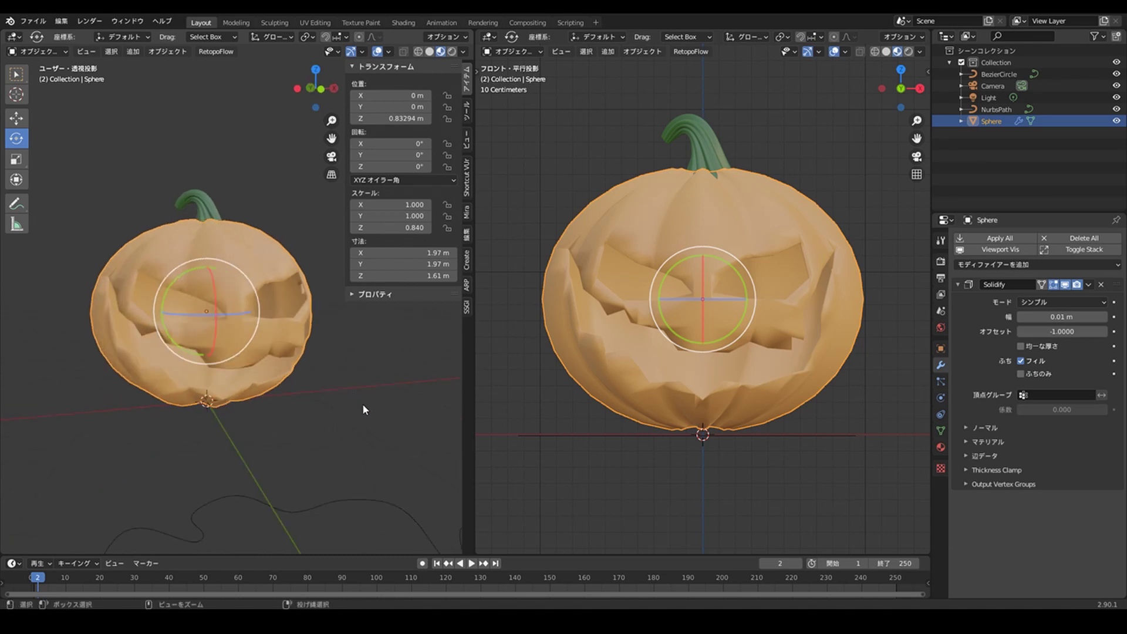
scroll(353, 359, up, 2)
scroll(385, 359, up, 2)
mouse_move(385, 359)
middle_down()
mouse_move(361, 326)
mouse_move(252, 340)
mouse_move(302, 344)
middle_up()
click(1065, 284)
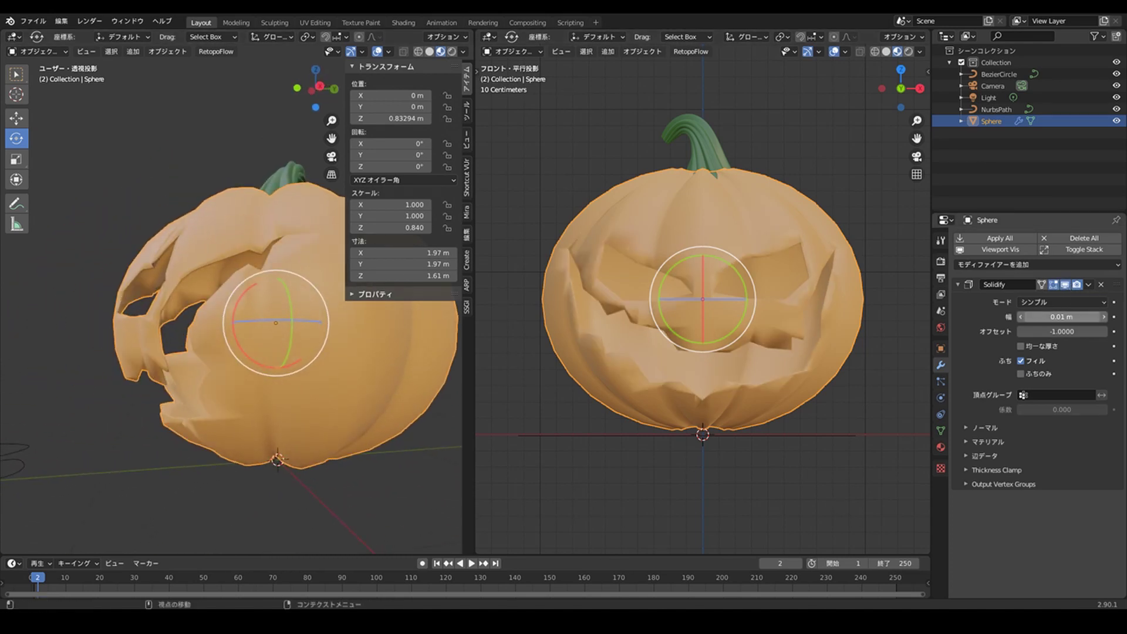
drag(1062, 317, 1080, 317)
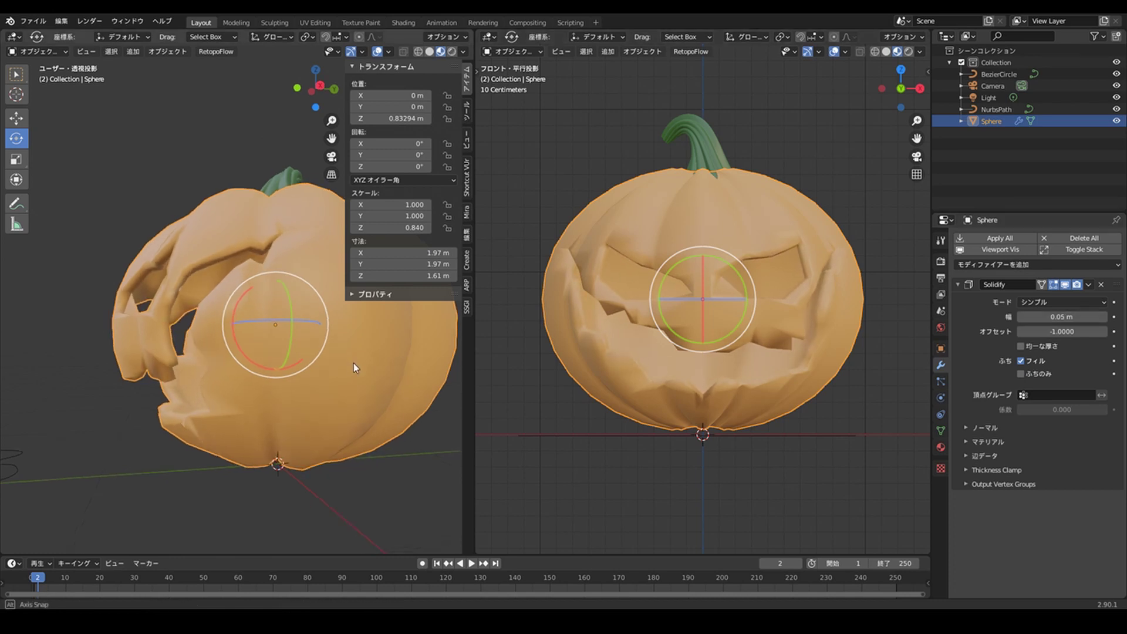
mouse_move(353, 363)
middle_down()
mouse_move(435, 277)
mouse_move(435, 308)
mouse_move(581, 305)
middle_up()
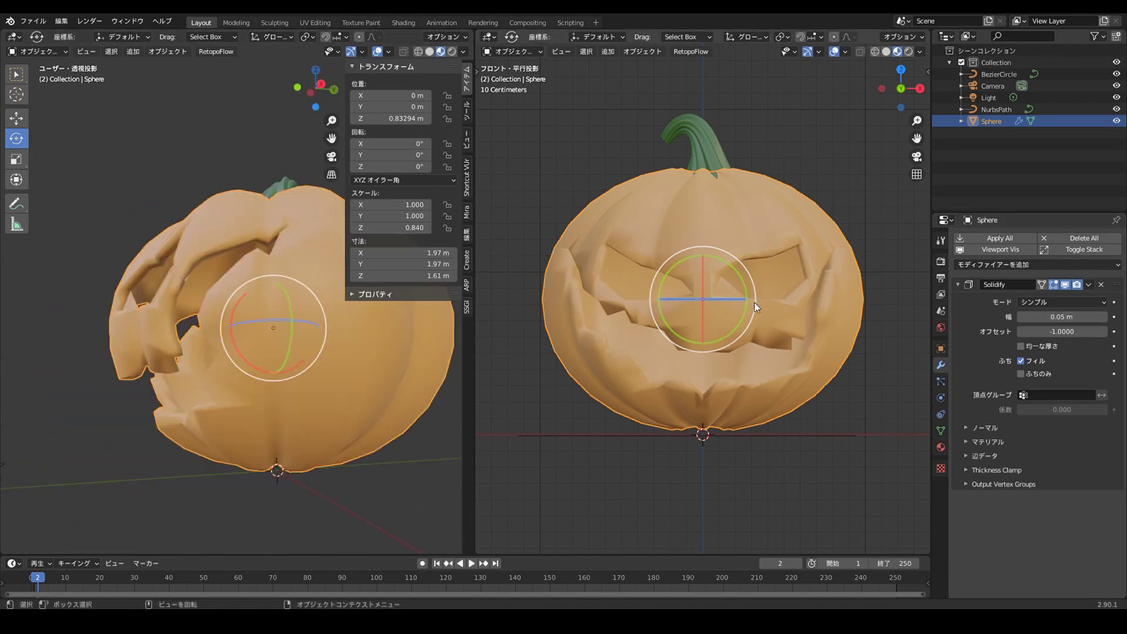
drag(1062, 316, 1074, 316)
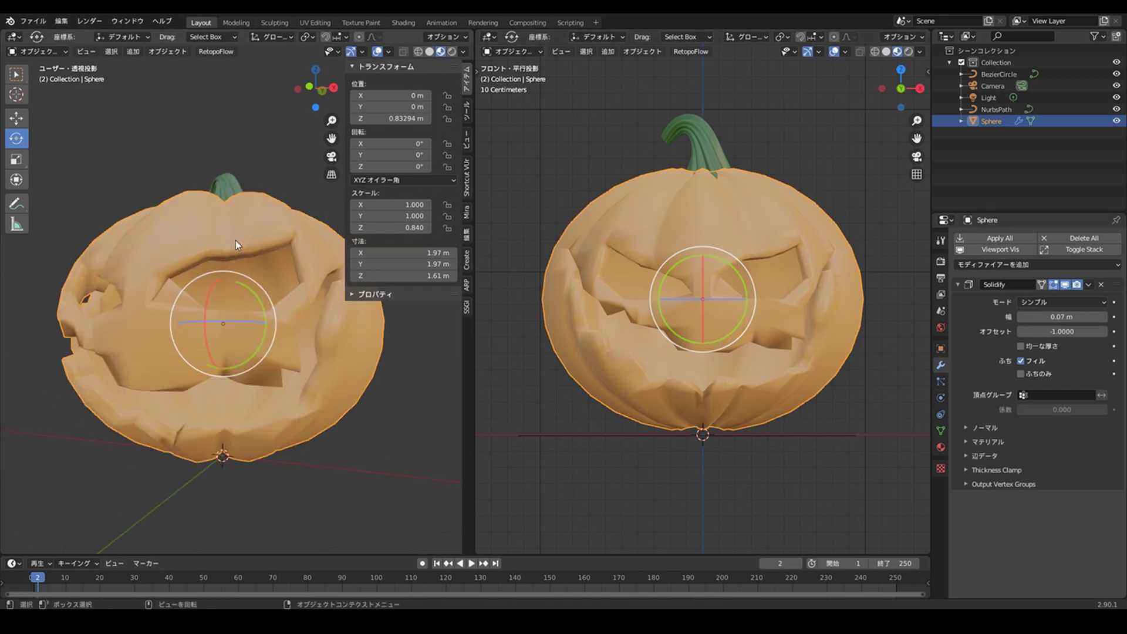
scroll(235, 241, down, 2)
mouse_move(234, 241)
middle_down()
mouse_move(251, 280)
mouse_move(294, 239)
mouse_move(269, 262)
mouse_move(176, 292)
mouse_move(276, 314)
middle_up()
scroll(290, 259, up, 5)
key(Tab)
Join two vertices at a carved opening's edge with a new edge
scroll(176, 292, up, 3)
scroll(279, 320, down, 3)
scroll(276, 314, up, 4)
scroll(272, 324, up, 2)
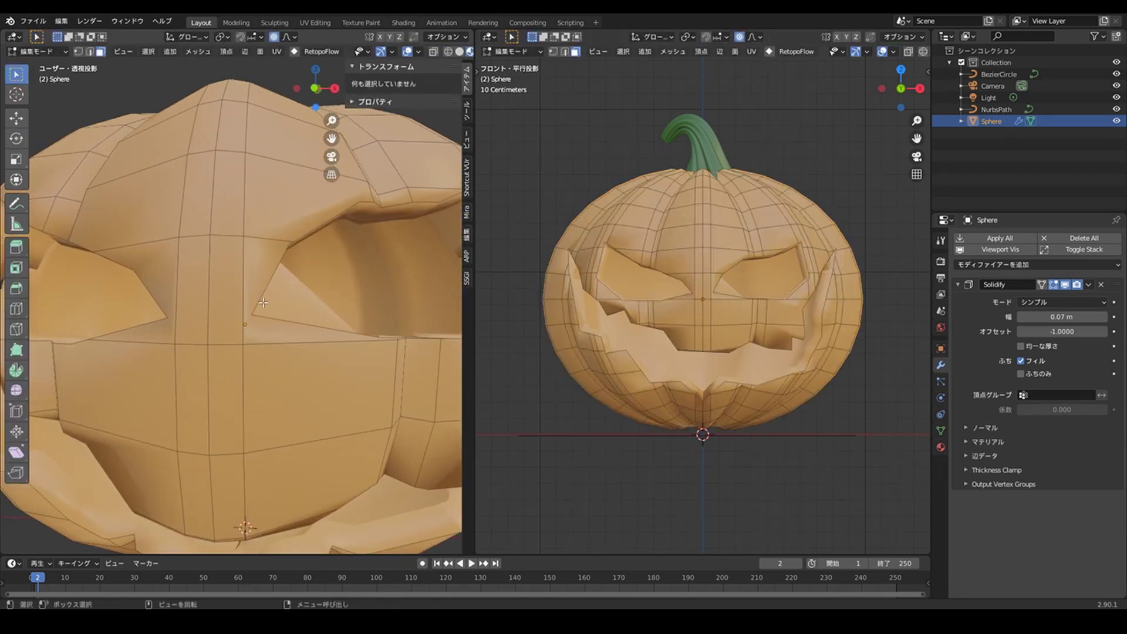
click(251, 315)
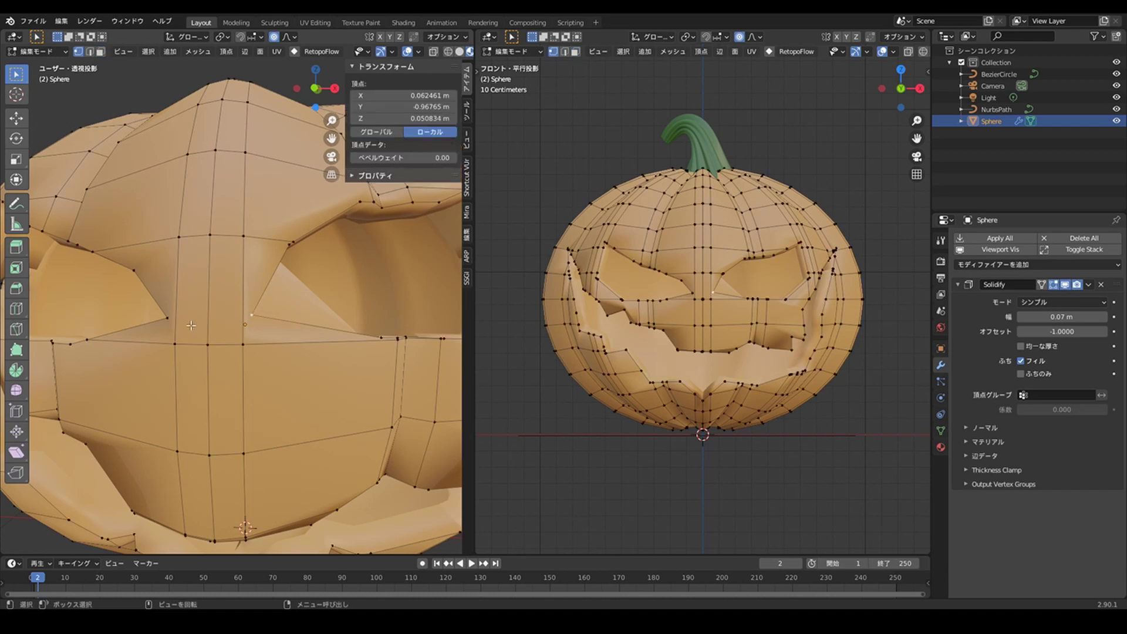
key(f)
scroll(284, 307, down, 3)
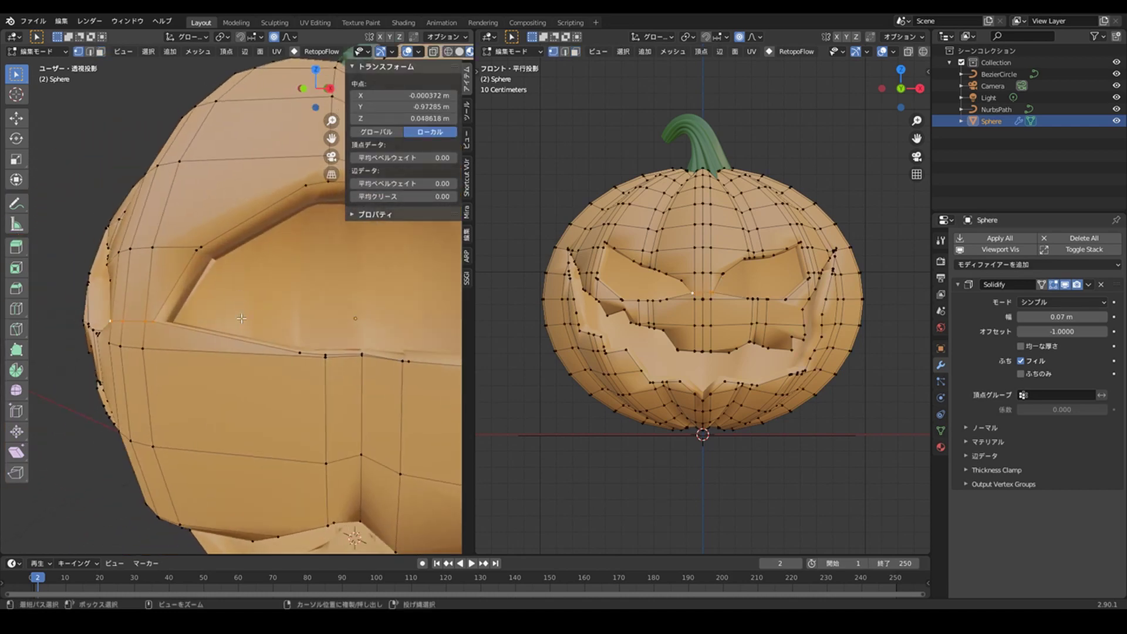
mouse_move(284, 307)
middle_down()
mouse_move(263, 351)
mouse_move(216, 338)
mouse_move(337, 321)
mouse_move(259, 351)
mouse_move(253, 264)
mouse_move(293, 303)
mouse_move(242, 272)
mouse_move(294, 287)
mouse_move(313, 257)
mouse_move(237, 241)
middle_up()
scroll(264, 351, down, 2)
scroll(241, 347, up, 3)
Zoom onto a selected opening vertex and merge the selected vertices at center
click(253, 264)
key(KP_Decimal)
key(m)
click(282, 315)
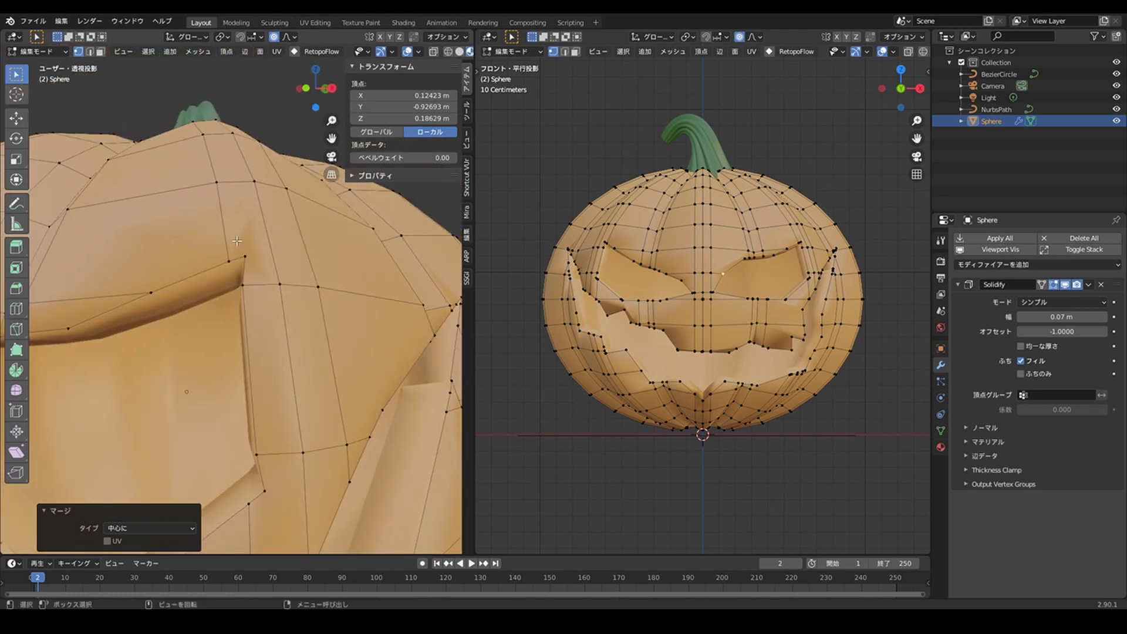
Merge several more vertex pairs around the opening at their centre
click(249, 251)
mouse_move(249, 252)
middle_down()
mouse_move(310, 315)
mouse_move(287, 339)
middle_up()
shift+click(262, 366)
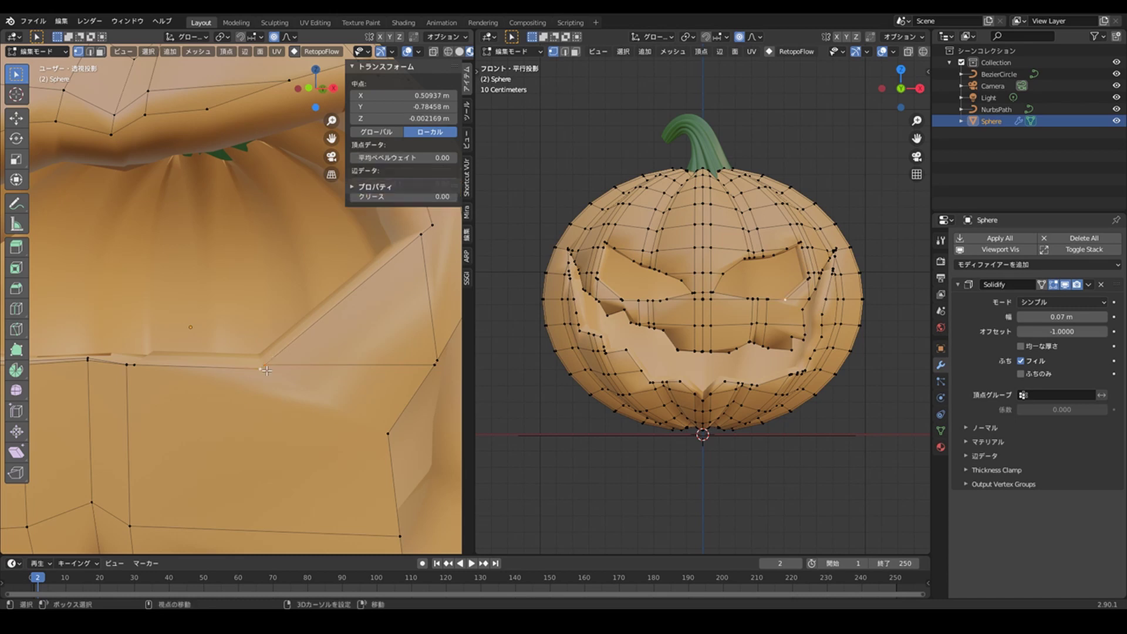
key(m)
click(333, 343)
mouse_move(334, 343)
middle_down()
mouse_move(240, 358)
mouse_move(288, 354)
mouse_move(325, 299)
middle_up()
shift+click(246, 355)
key(m)
click(302, 364)
shift+click(317, 317)
key(m)
Orbit around the carved face to check the cleaned-up openings
mouse_move(231, 277)
middle_down()
mouse_move(262, 353)
mouse_move(368, 281)
middle_up()
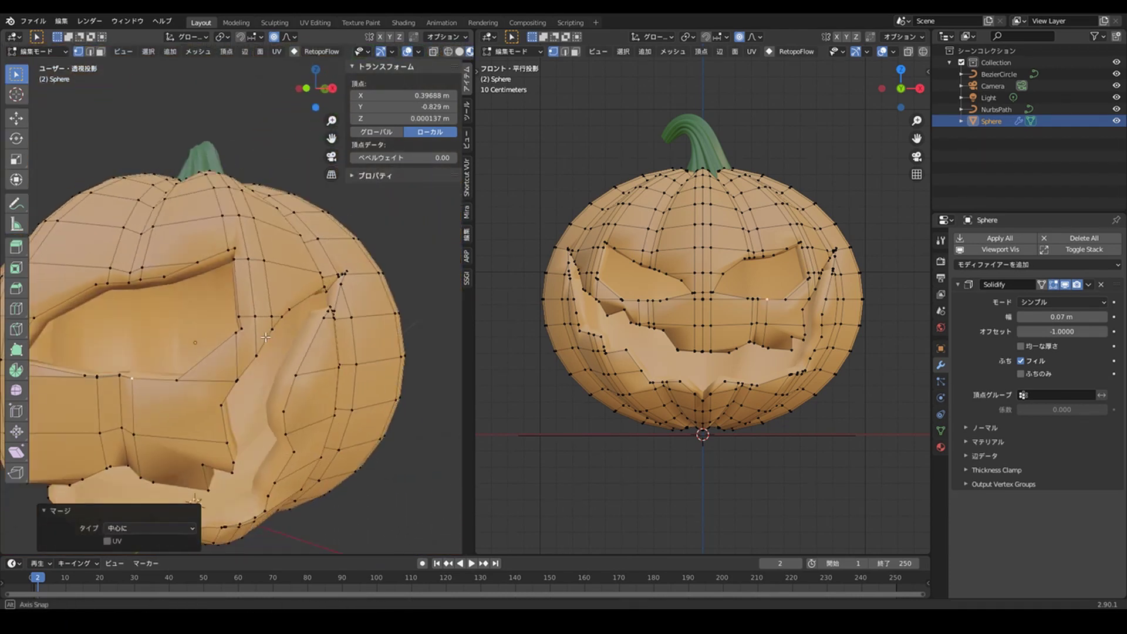
scroll(351, 368, up, 3)
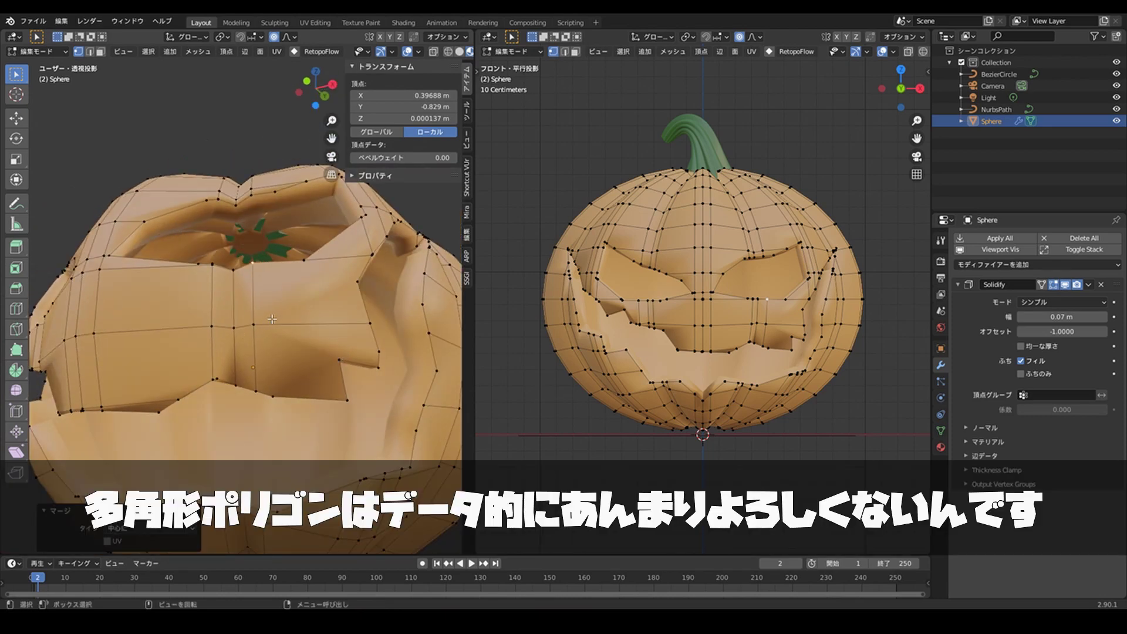
scroll(271, 319, down, 4)
mouse_move(272, 318)
middle_down()
mouse_move(290, 348)
mouse_move(275, 337)
mouse_move(359, 233)
mouse_move(263, 345)
middle_up()
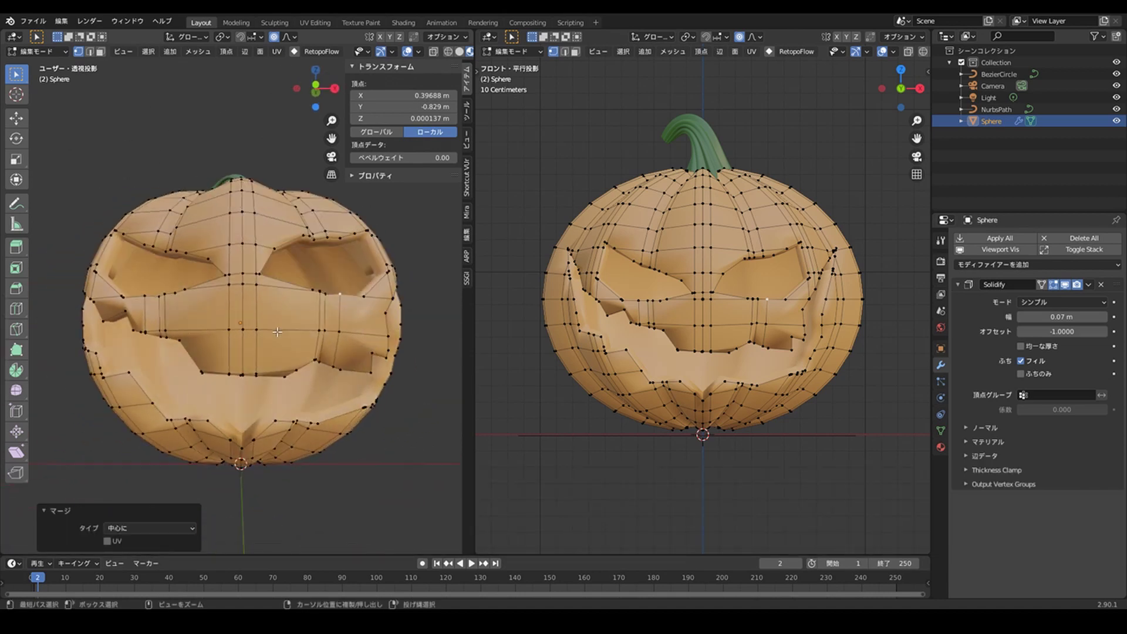
mouse_move(190, 353)
middle_down()
mouse_move(332, 280)
mouse_move(283, 286)
mouse_move(293, 292)
middle_up()
scroll(331, 280, up, 2)
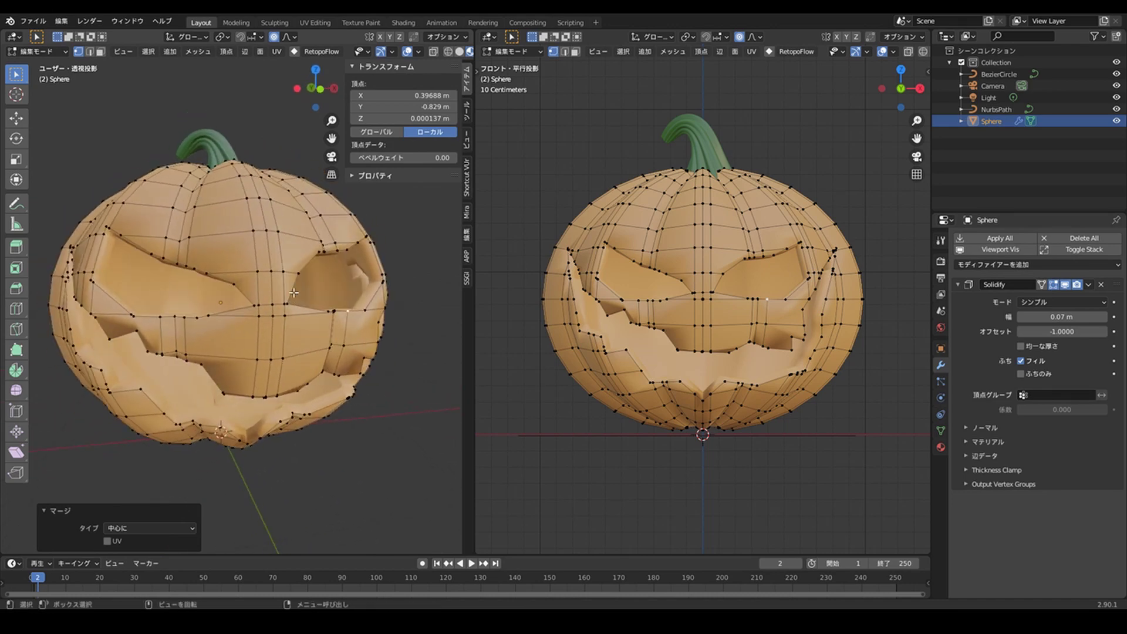
Snap the pumpkin mesh to symmetry and triangulate all its faces
click(202, 54)
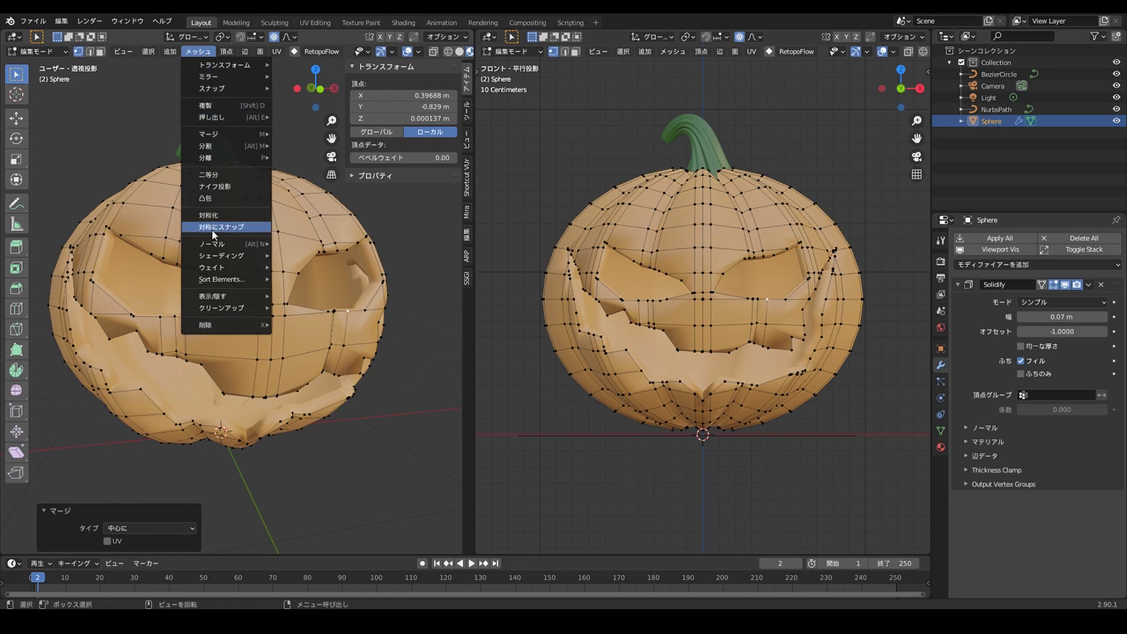
click(207, 198)
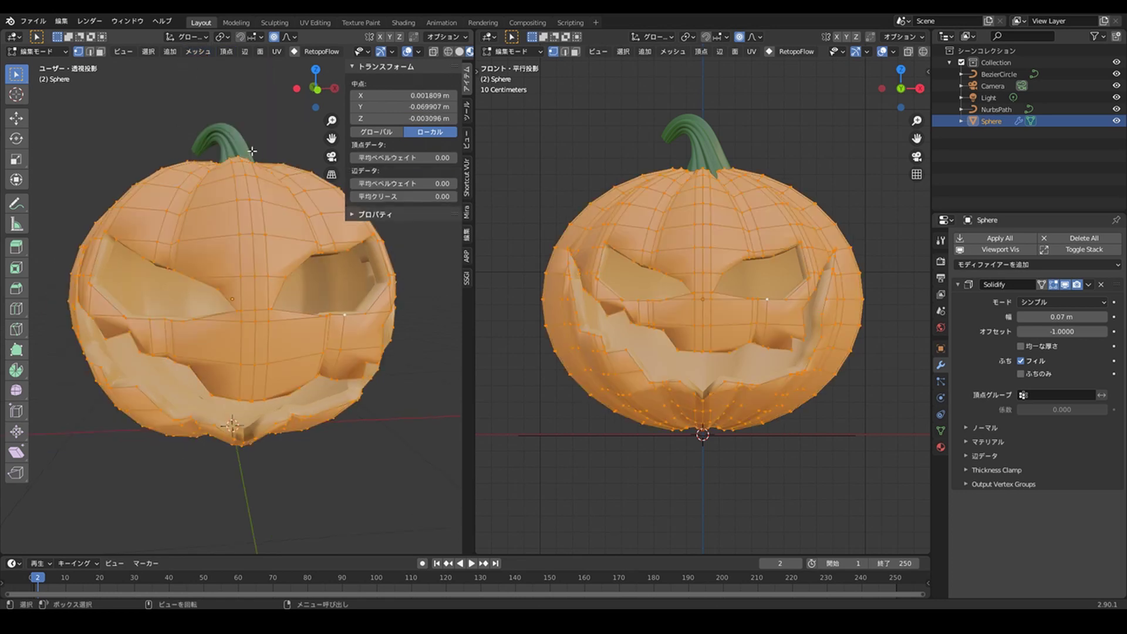
click(260, 53)
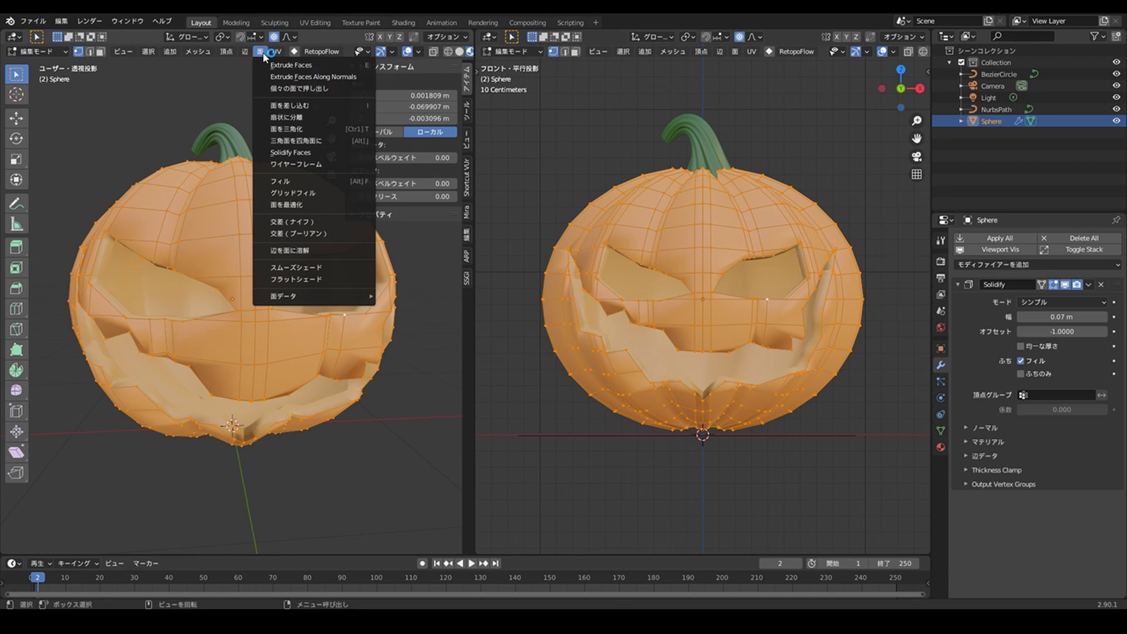
click(299, 129)
Reselect the pumpkin in Edit Mode and convert its triangles to quads
middle_drag(281, 176, 210, 260)
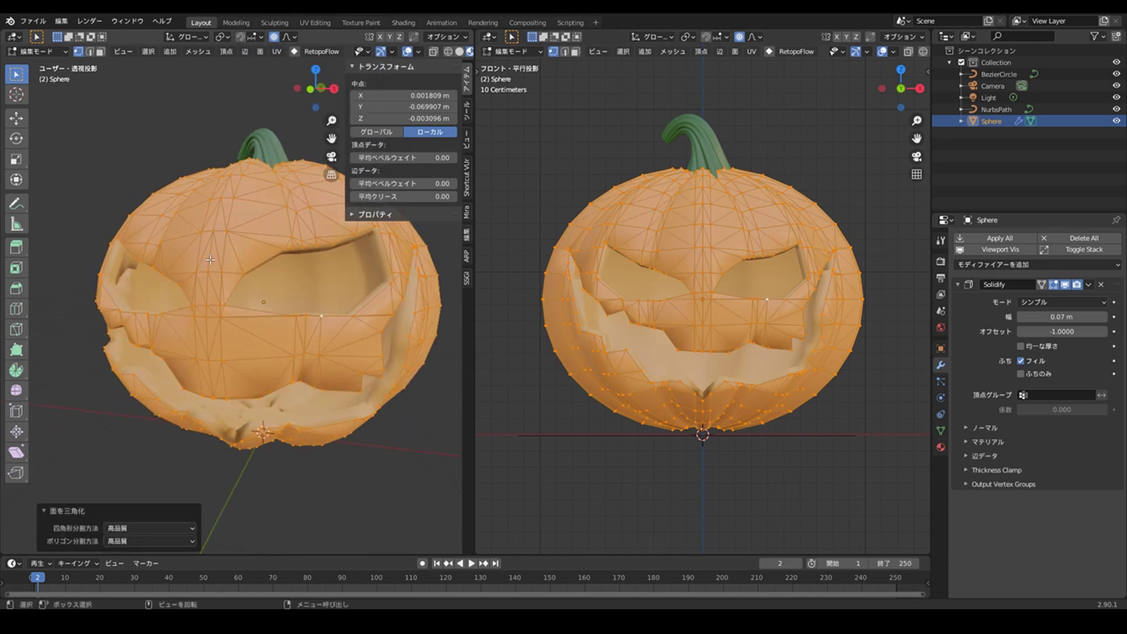
key(Tab)
key(alt+a)
scroll(267, 293, down, 3)
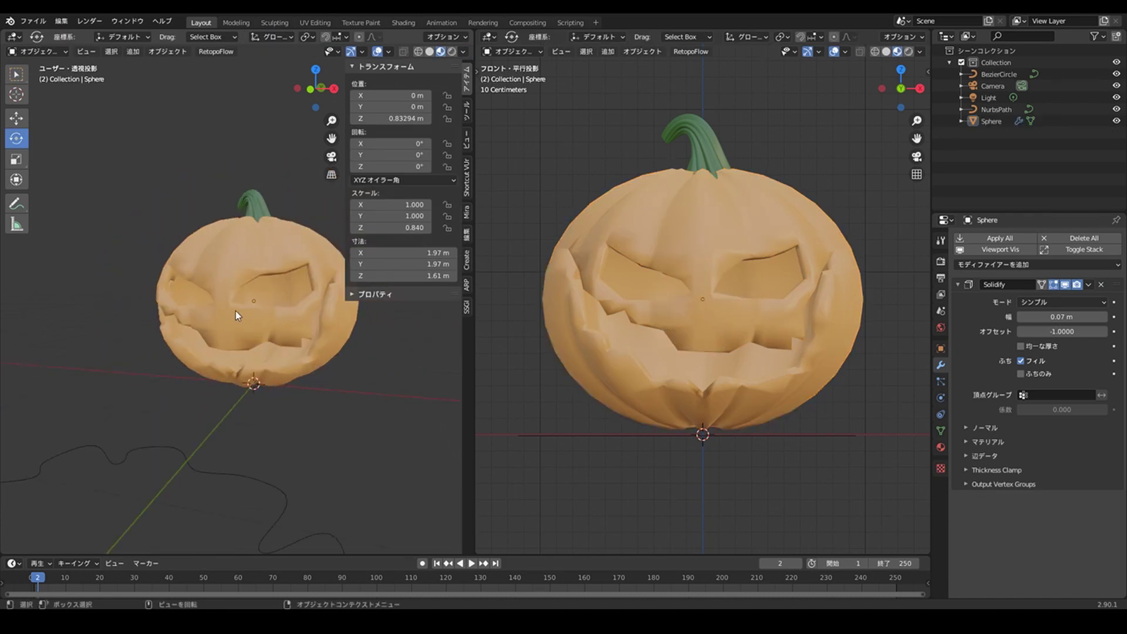
mouse_move(235, 311)
middle_down()
mouse_move(312, 335)
mouse_move(326, 320)
mouse_move(276, 317)
middle_up()
click(269, 312)
key(Tab)
scroll(264, 306, up, 2)
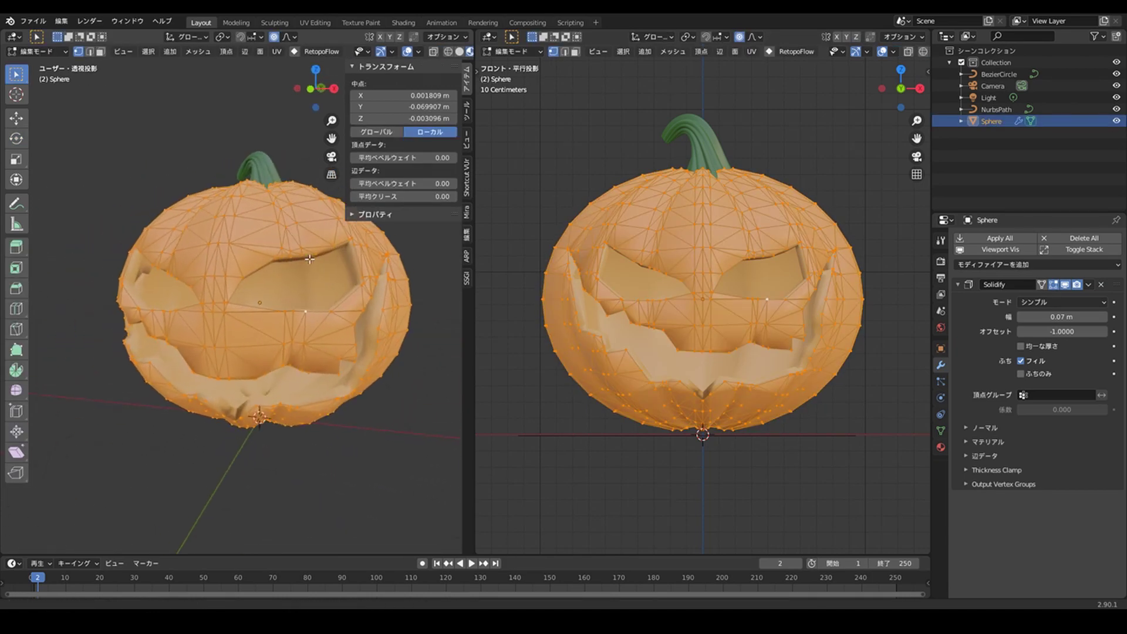
click(260, 51)
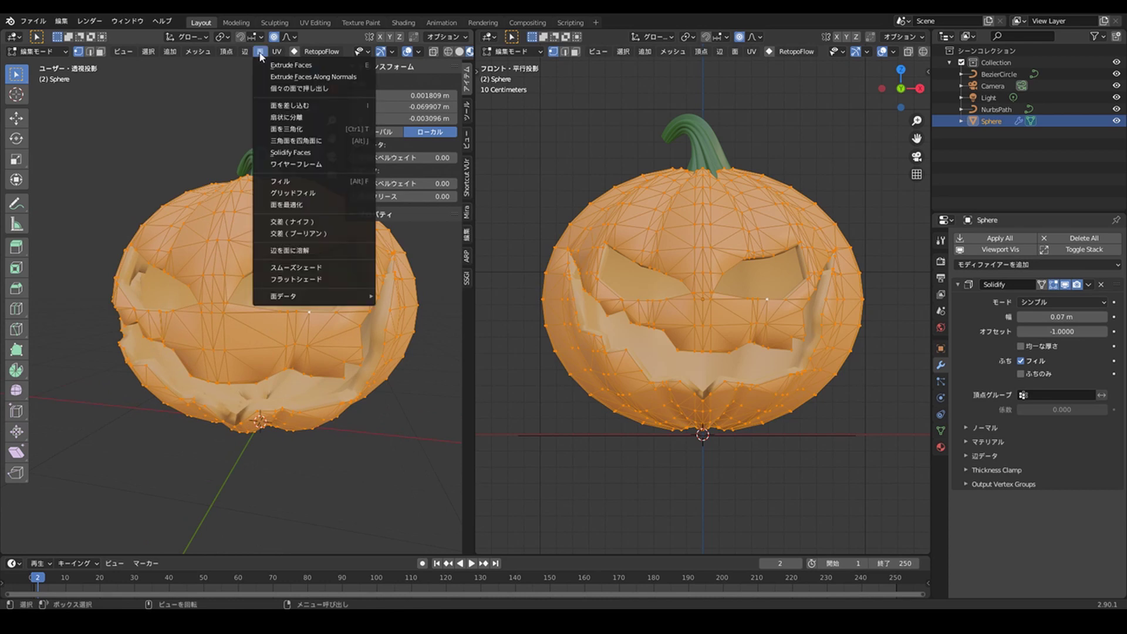
click(310, 145)
Inspect the quad mesh up close and re-enter Edit Mode on the pumpkin
mouse_move(305, 246)
middle_down()
mouse_move(282, 264)
mouse_move(335, 271)
mouse_move(245, 273)
mouse_move(216, 232)
middle_up()
scroll(246, 273, up, 3)
scroll(244, 271, up, 3)
scroll(243, 269, up, 3)
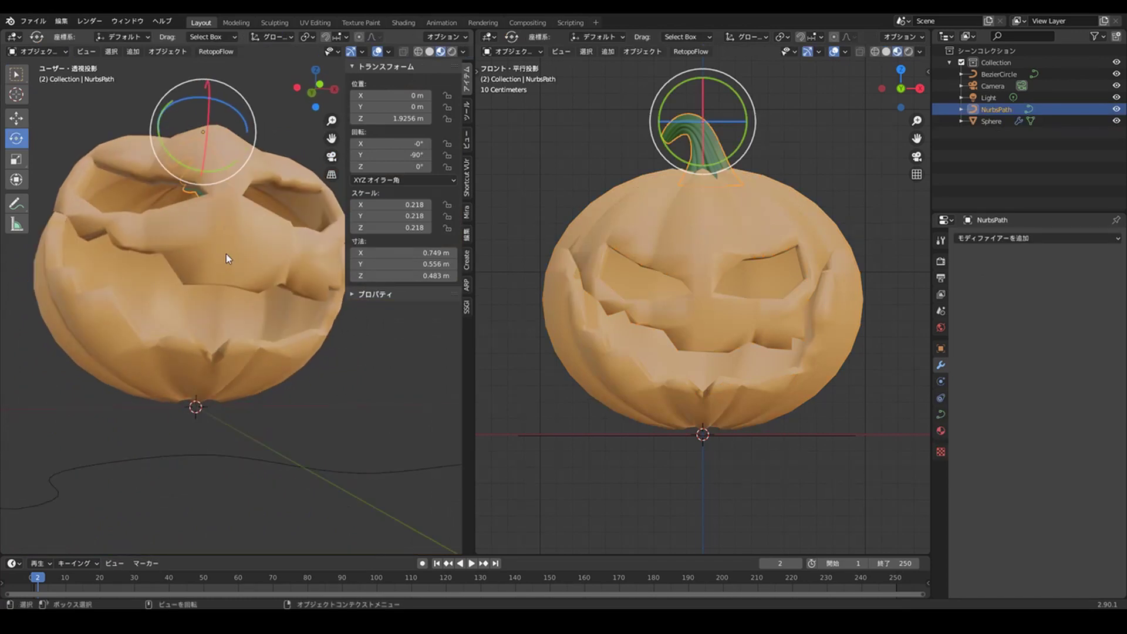
click(226, 254)
mouse_move(243, 270)
middle_down()
mouse_move(275, 275)
mouse_move(235, 269)
mouse_move(239, 294)
mouse_move(288, 258)
mouse_move(243, 258)
mouse_move(237, 271)
middle_up()
key(Tab)
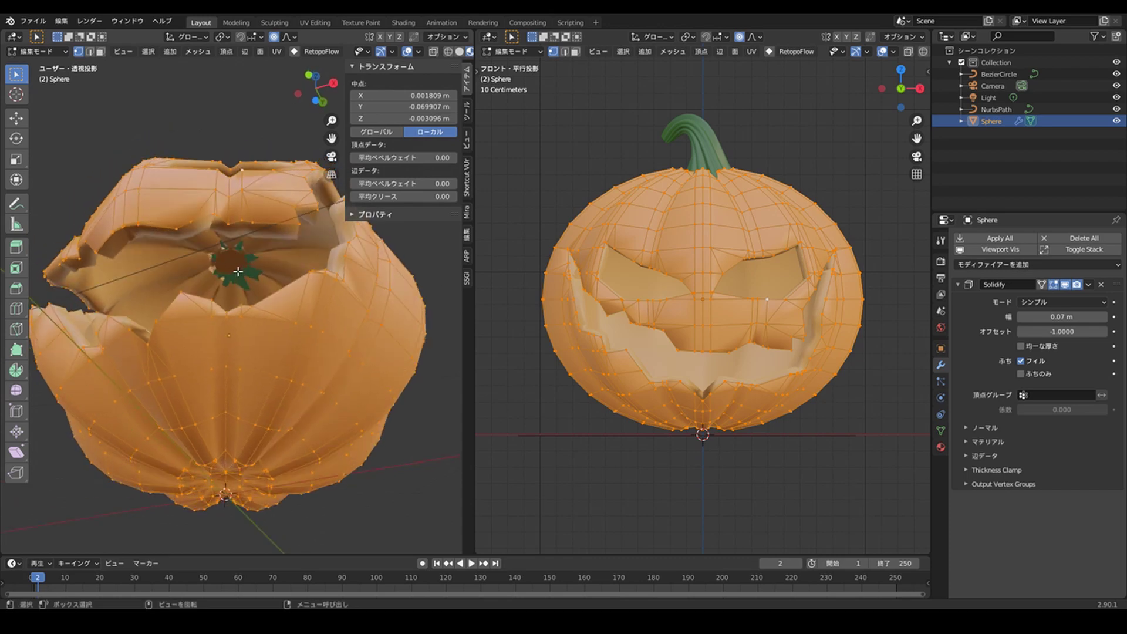
Merge two nearby vertices in the carved face into one
scroll(238, 271, up, 4)
scroll(235, 272, up, 3)
scroll(234, 272, up, 3)
click(233, 273)
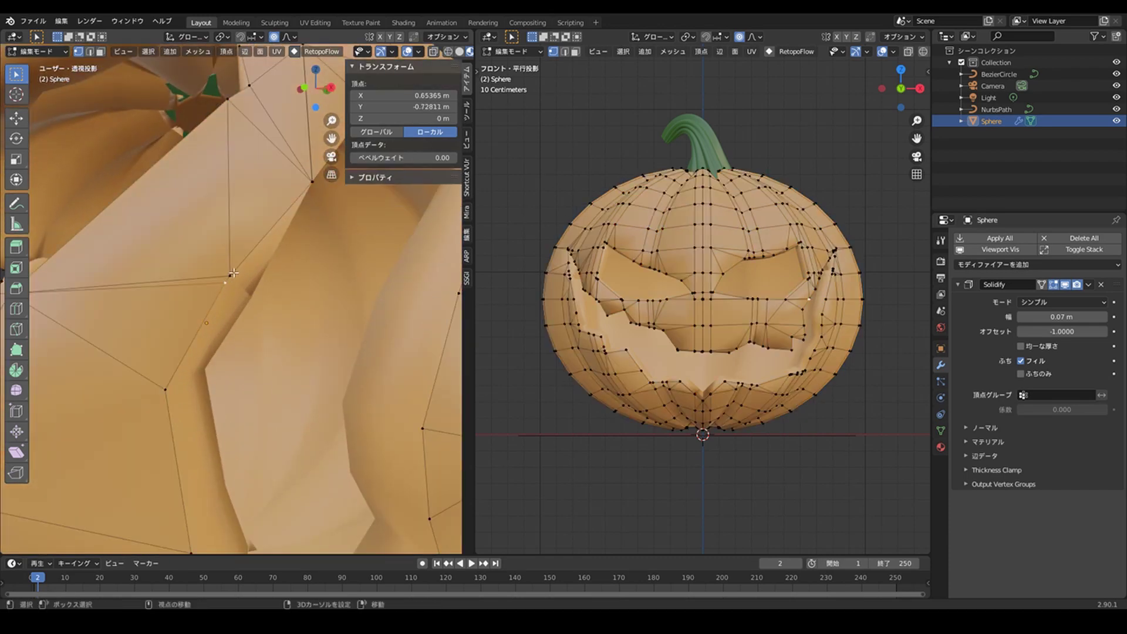
key(m)
click(245, 288)
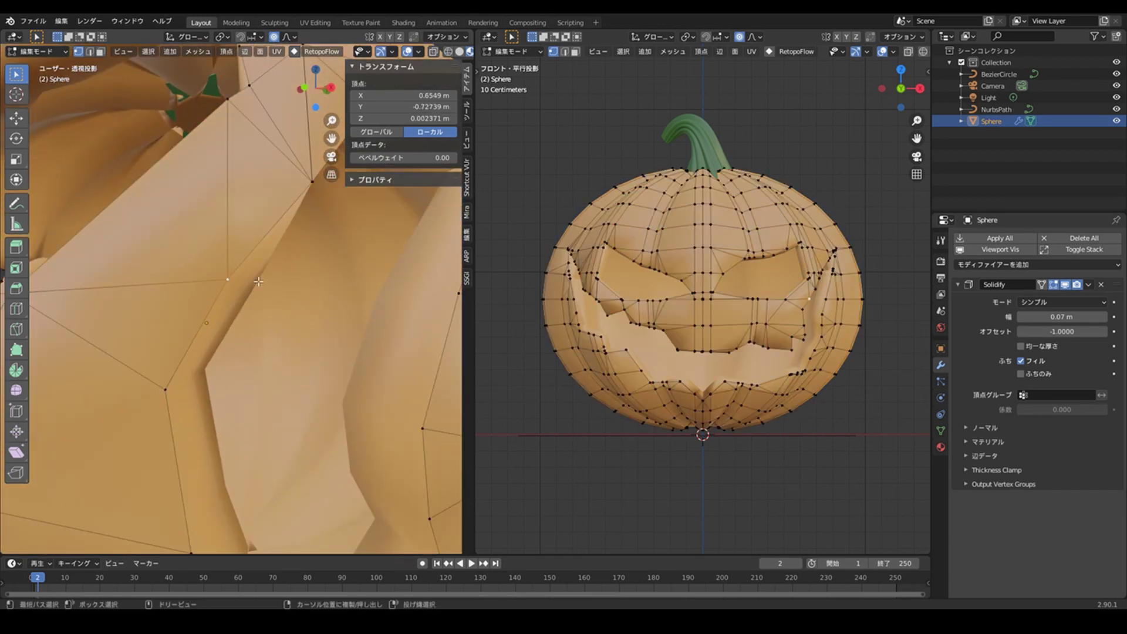
mouse_move(259, 281)
middle_down()
mouse_move(234, 286)
mouse_move(250, 328)
middle_up()
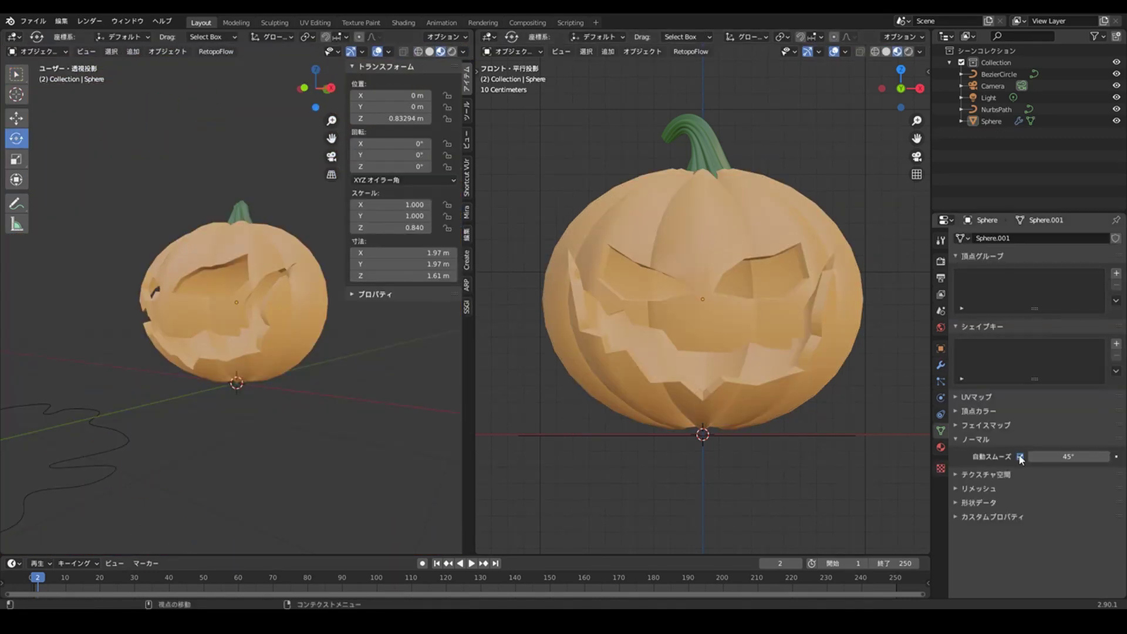
click(1020, 457)
mouse_move(235, 315)
middle_down()
mouse_move(291, 298)
mouse_move(296, 314)
mouse_move(259, 288)
mouse_move(238, 229)
mouse_move(304, 217)
middle_up()
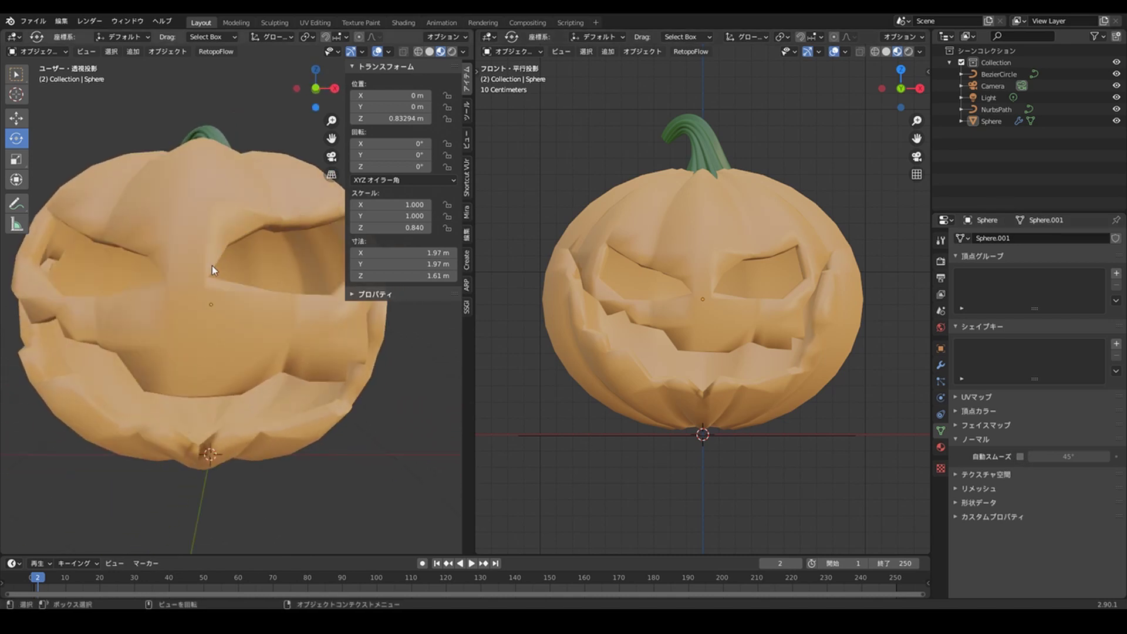
mouse_move(212, 270)
middle_down()
mouse_move(291, 292)
mouse_move(350, 263)
mouse_move(285, 315)
mouse_move(289, 292)
middle_up()
key(n)
scroll(282, 287, down, 3)
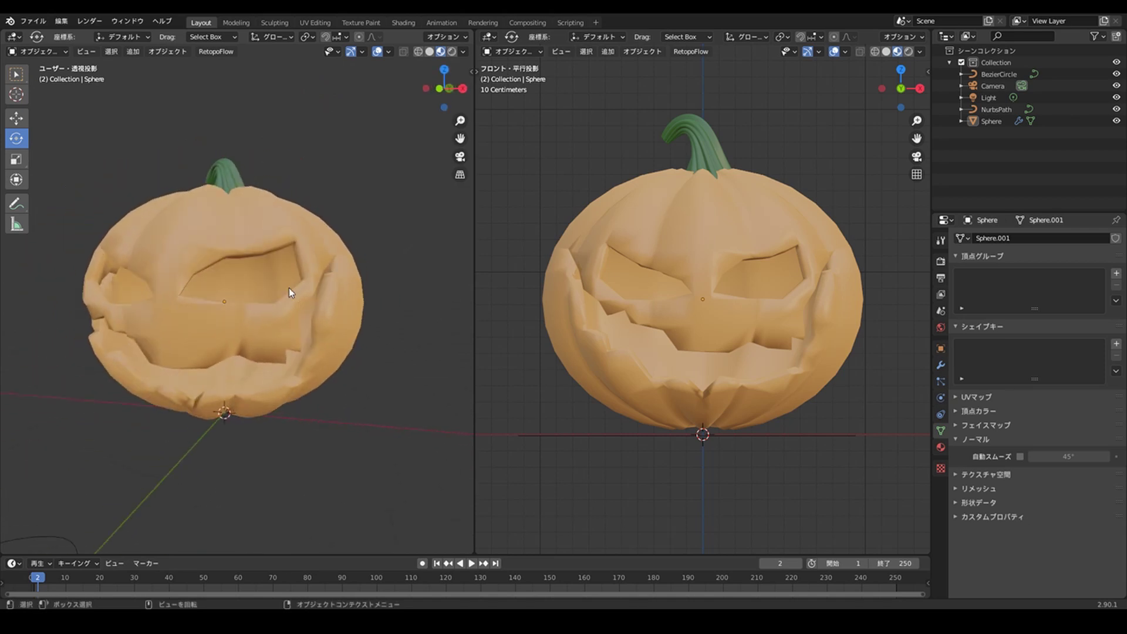
click(289, 288)
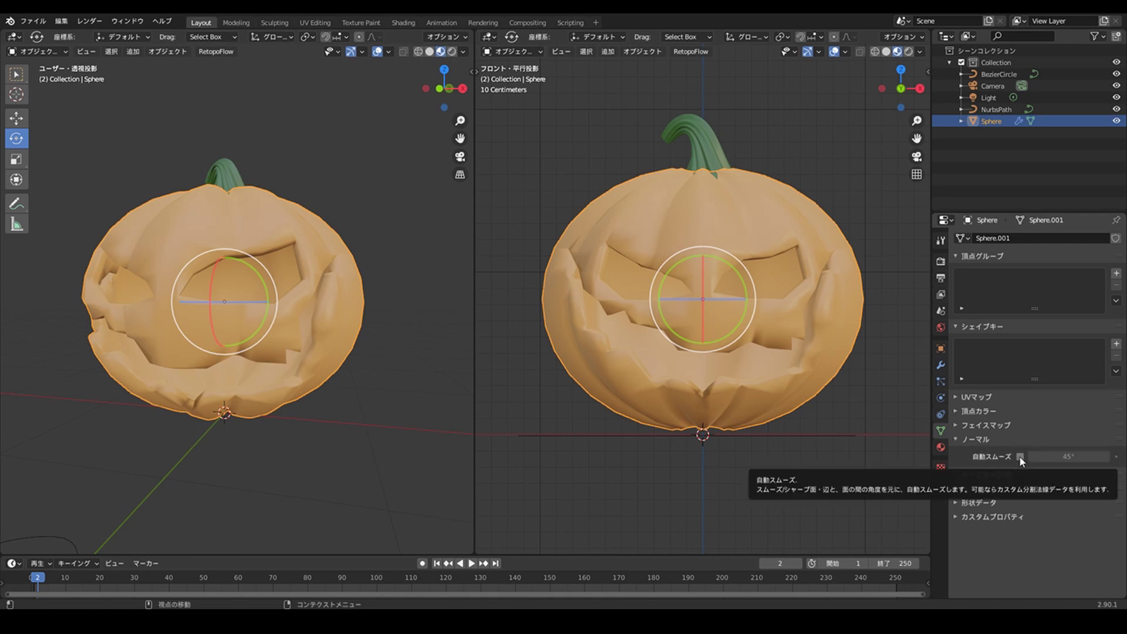
click(1019, 455)
middle_drag(364, 254, 374, 265)
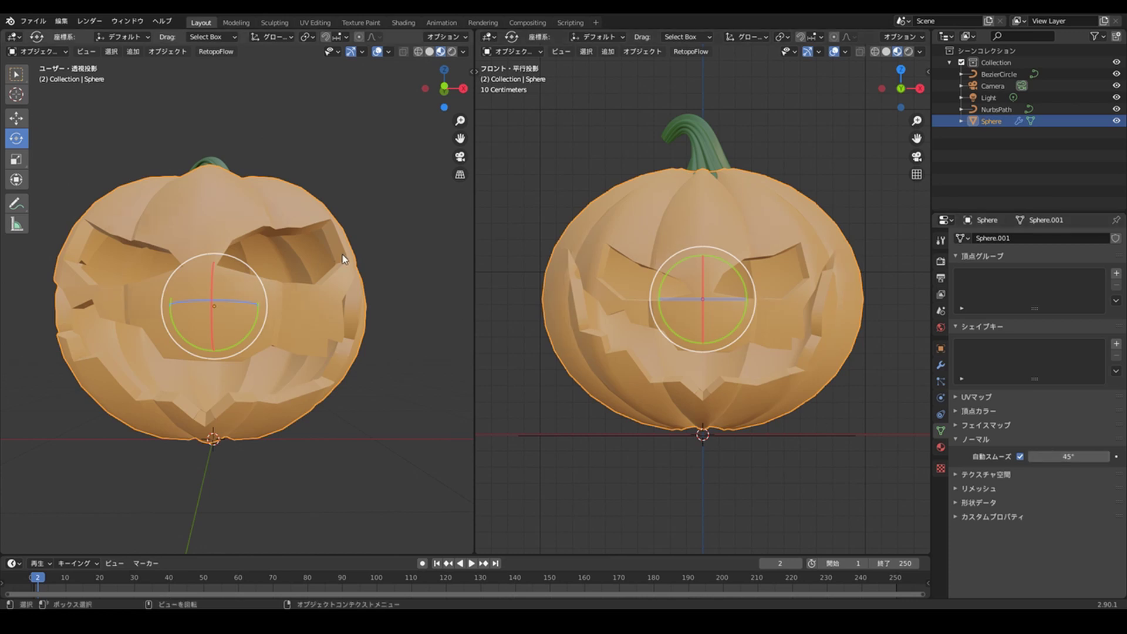
mouse_move(343, 255)
middle_down()
mouse_move(380, 267)
mouse_move(354, 276)
middle_up()
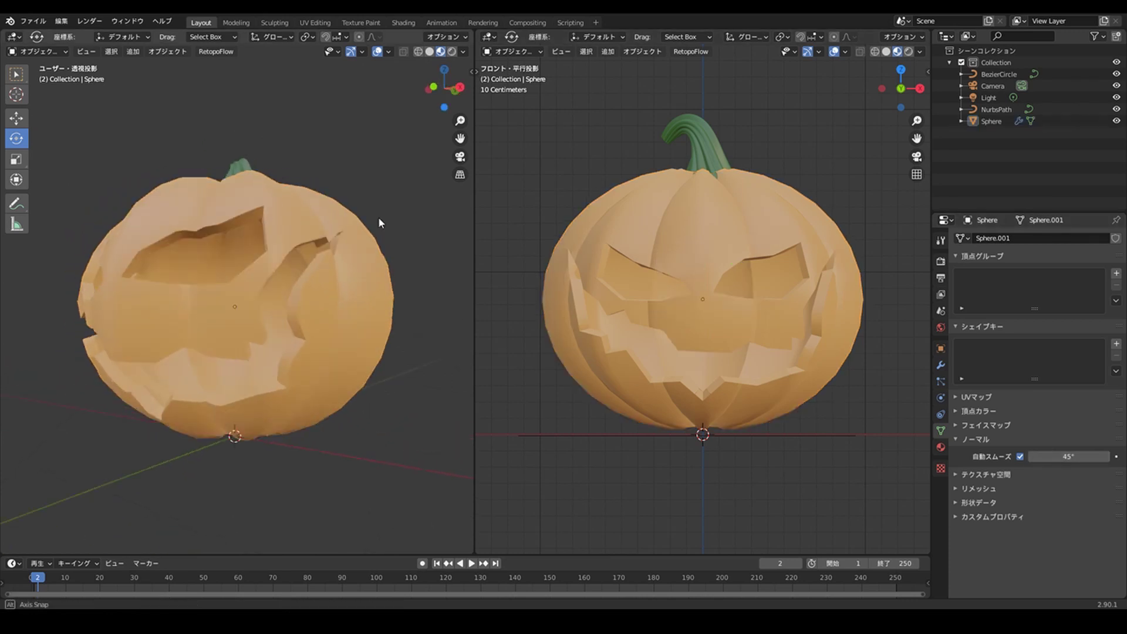
Deselect the pumpkin, orbit around it, and call up the shading pie for Rendered view
middle_drag(383, 253, 301, 242)
scroll(357, 306, up, 4)
key(alt+a)
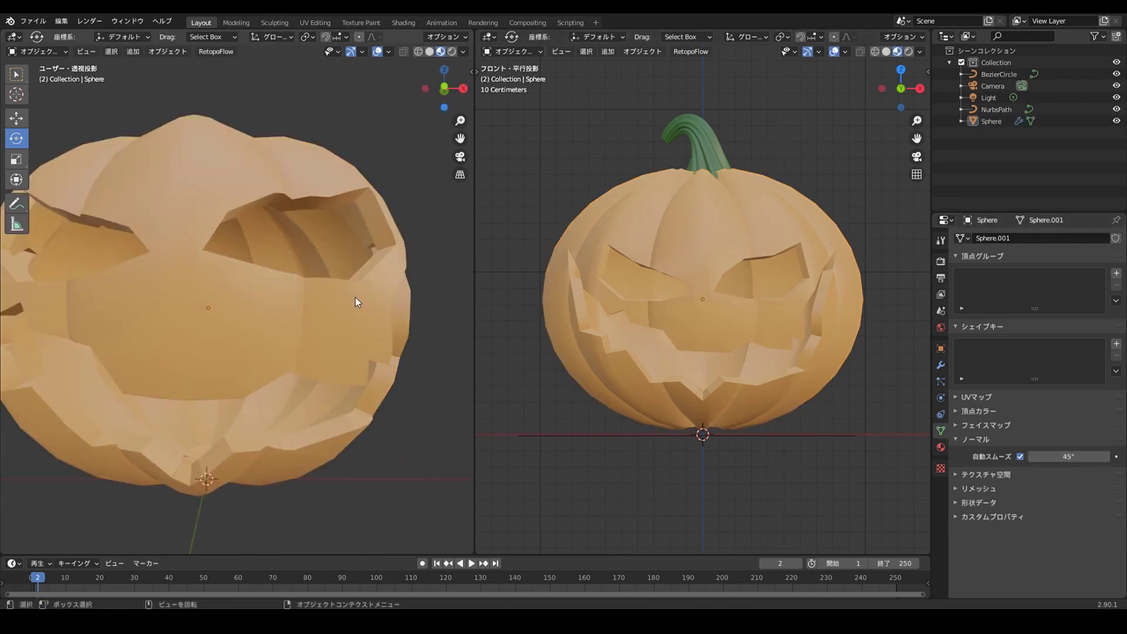
scroll(356, 305, down, 3)
mouse_move(357, 325)
middle_down()
mouse_move(232, 245)
mouse_move(262, 273)
mouse_move(189, 245)
middle_up()
middle_drag(256, 237, 256, 246)
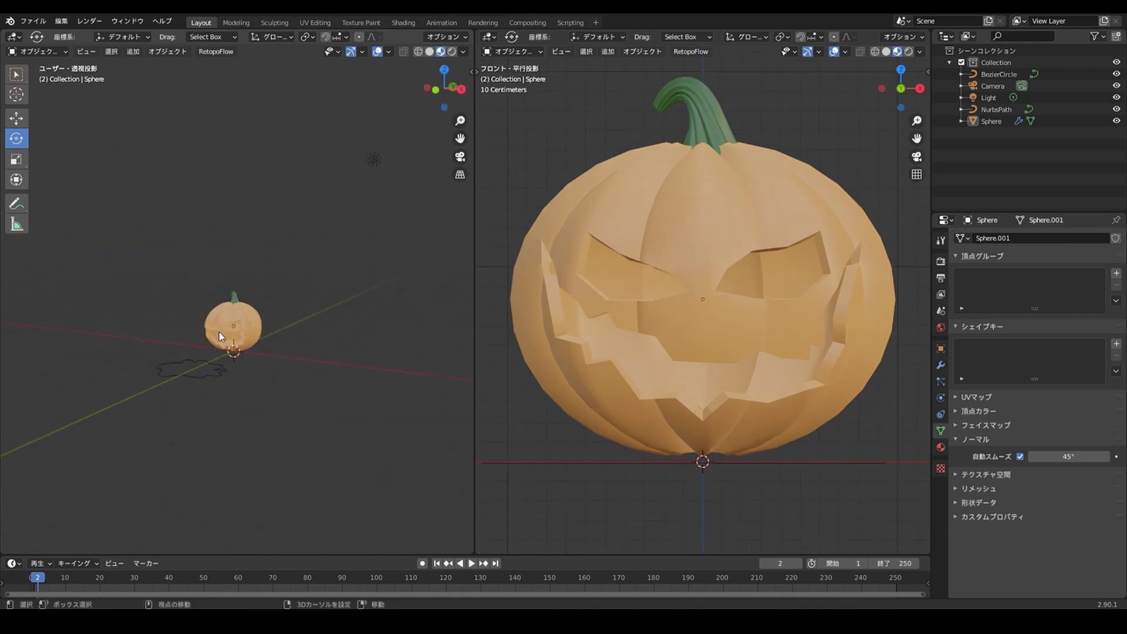
mouse_move(220, 332)
middle_down()
mouse_move(259, 304)
mouse_move(284, 321)
mouse_move(253, 290)
middle_up()
key(z)
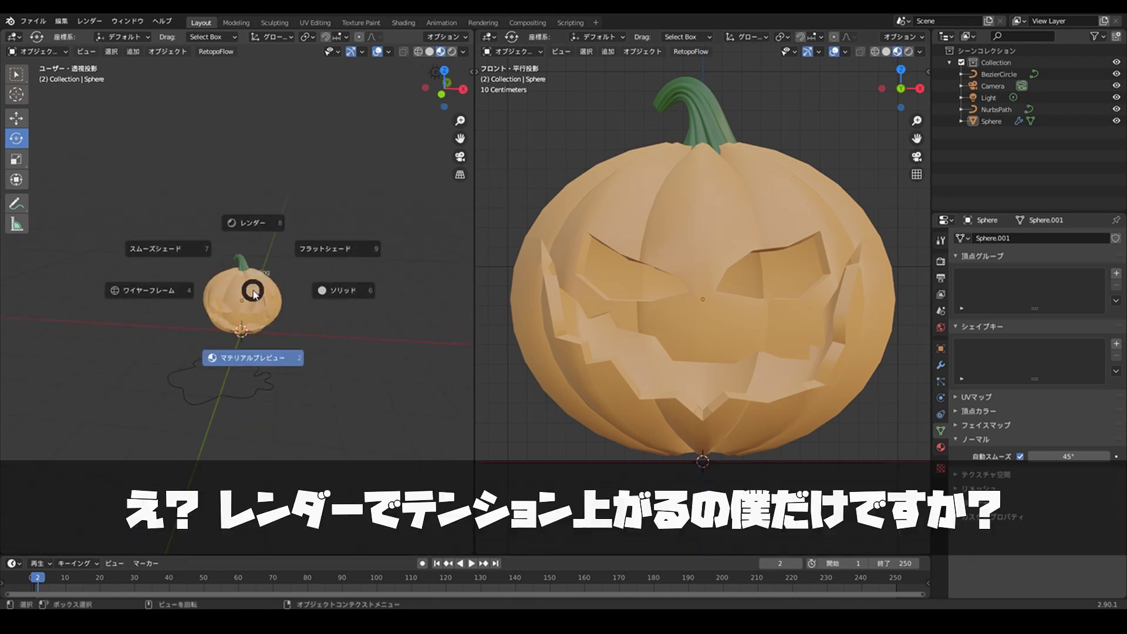
Switch the left view to rendered shading and push the original light back along Y
click(251, 226)
scroll(252, 226, down, 2)
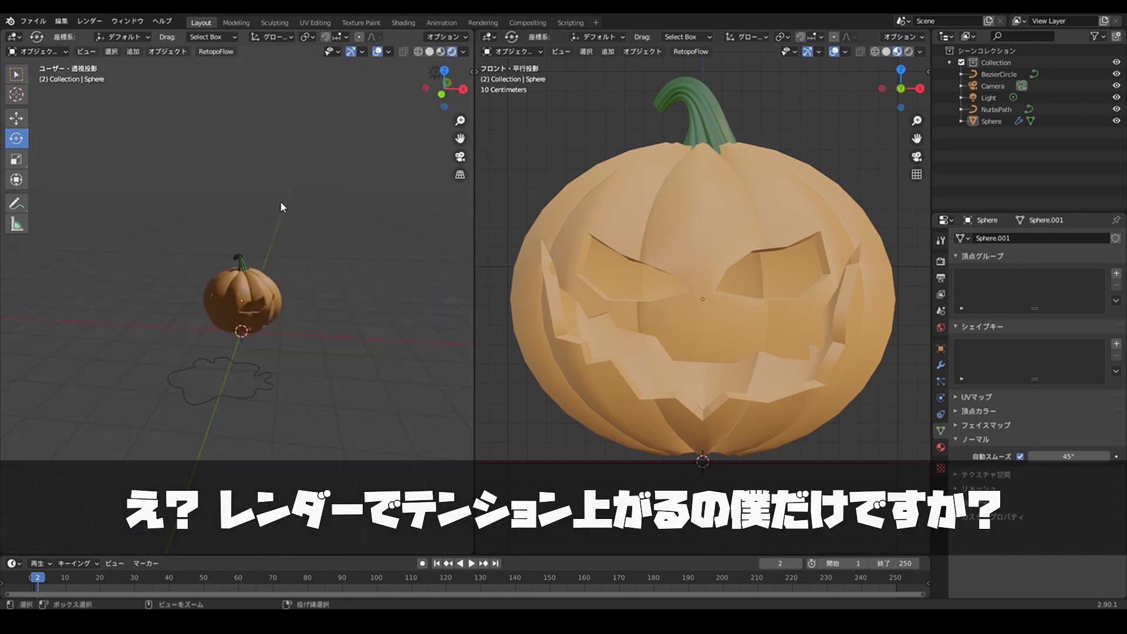
scroll(280, 201, down, 1)
click(320, 207)
key(g)
key(y)
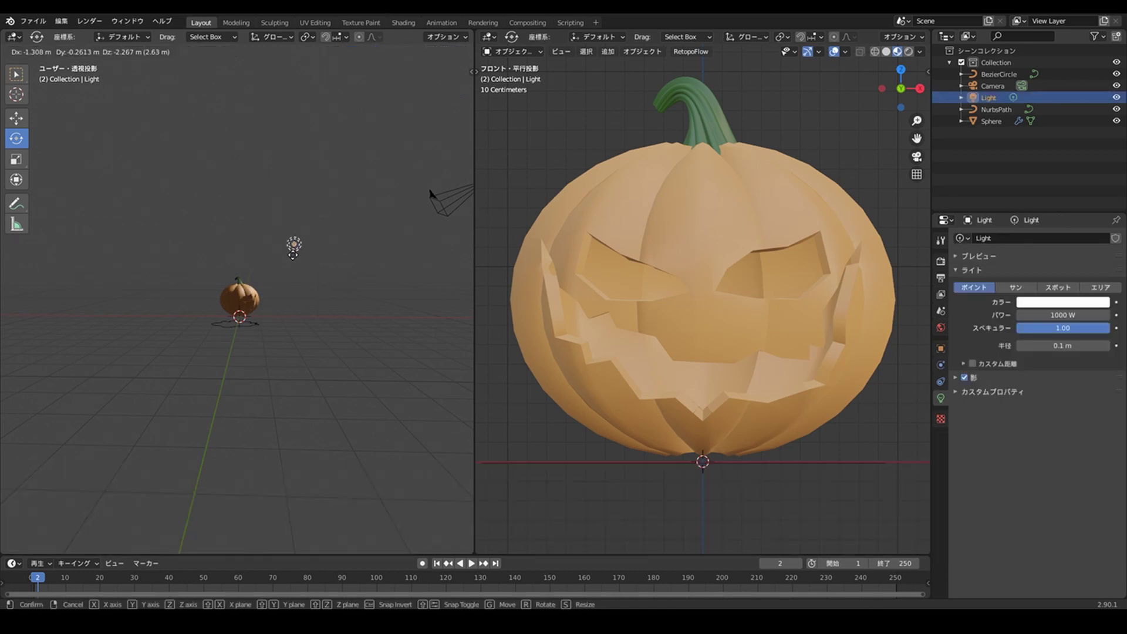
click(291, 253)
mouse_move(292, 252)
middle_down()
mouse_move(136, 289)
mouse_move(231, 256)
middle_up()
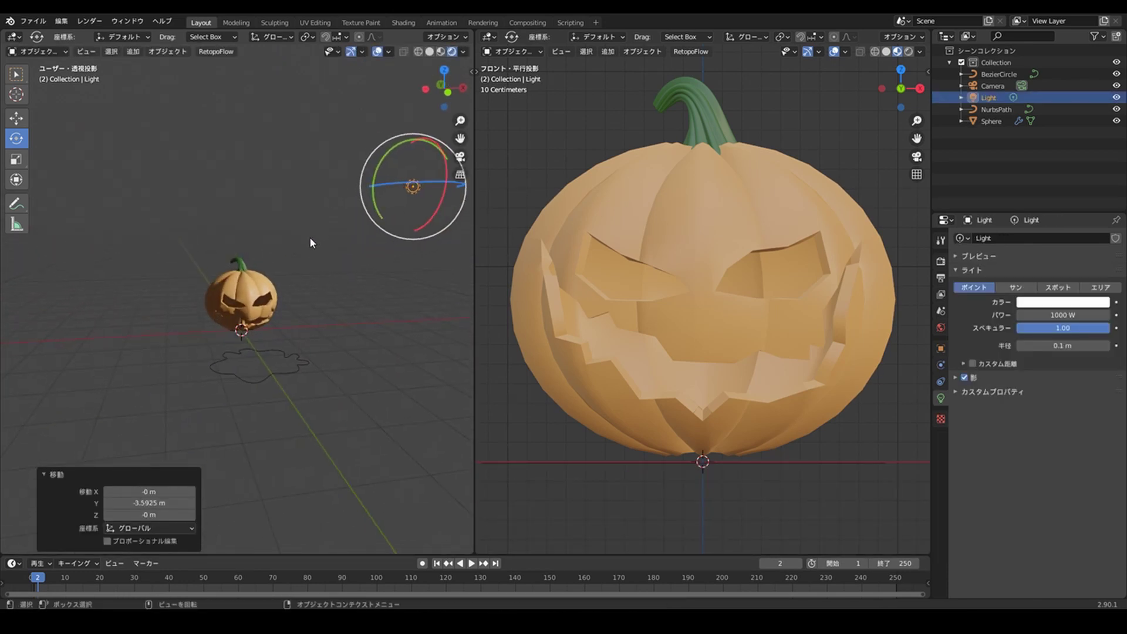
Add a new point light and raise it about 2 m beside the pumpkin
key(shift+a)
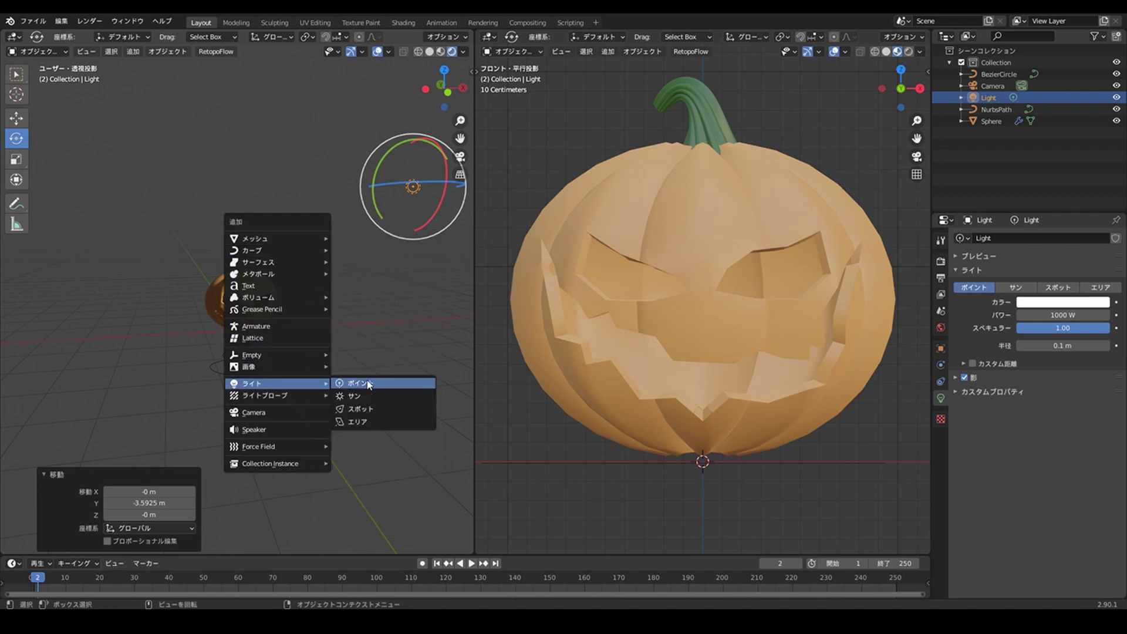
click(355, 384)
middle_drag(303, 268, 275, 267)
key(g)
key(z)
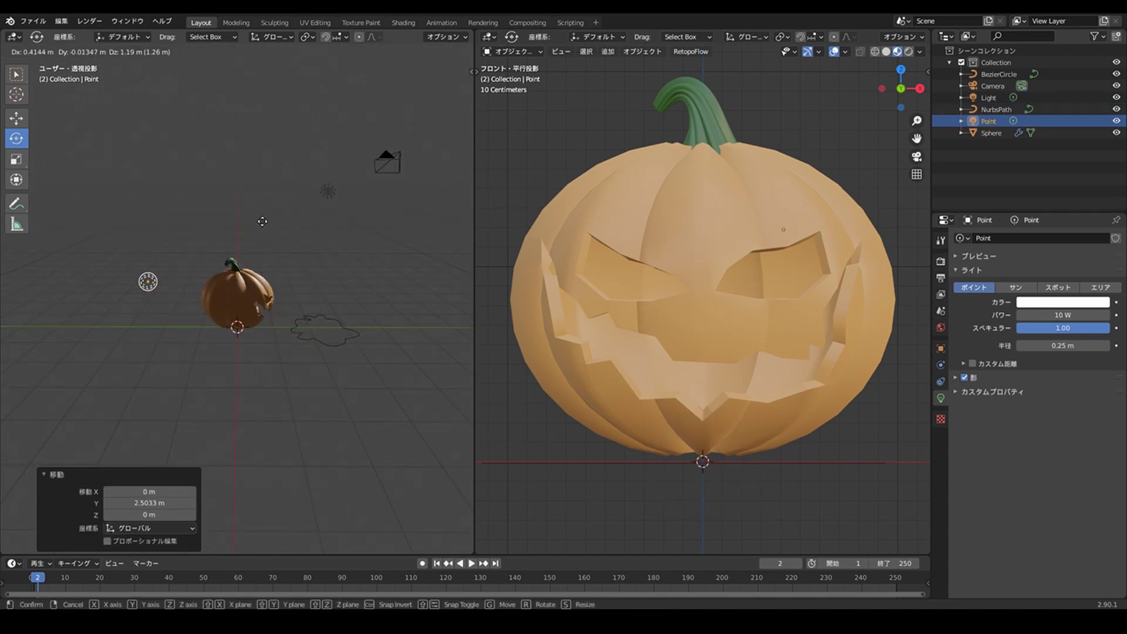
click(304, 203)
key(g)
click(244, 197)
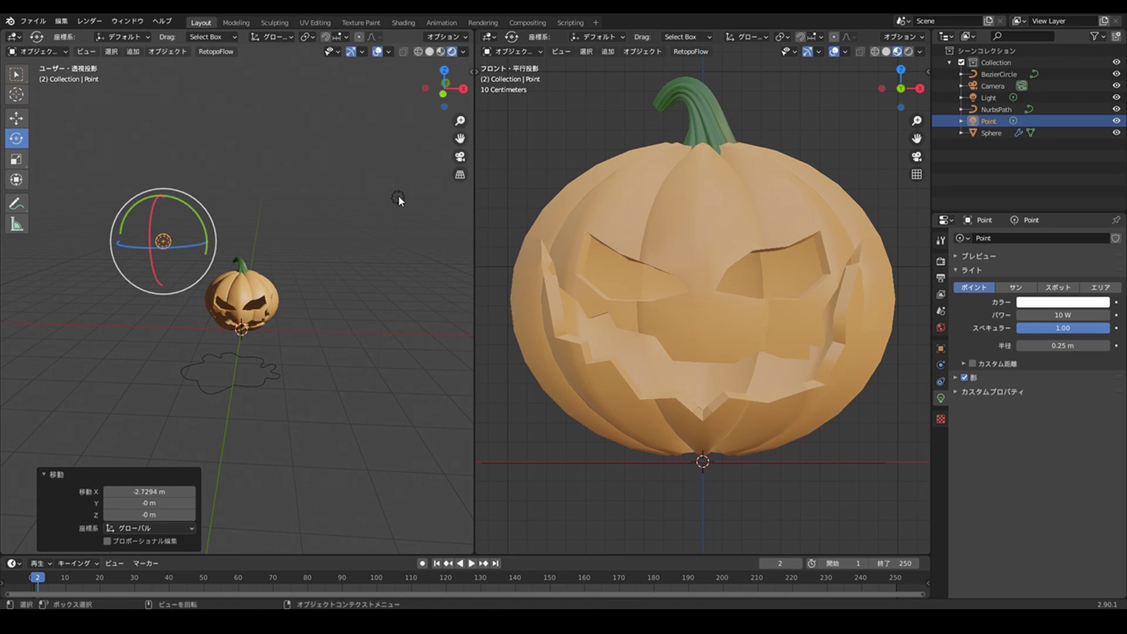
Reposition the original light and then the new point light around the pumpkin
click(398, 197)
key(g)
click(300, 284)
click(163, 241)
mouse_move(162, 238)
middle_down()
mouse_move(141, 228)
mouse_move(188, 229)
middle_up()
key(g)
click(132, 199)
scroll(695, 241, down, 3)
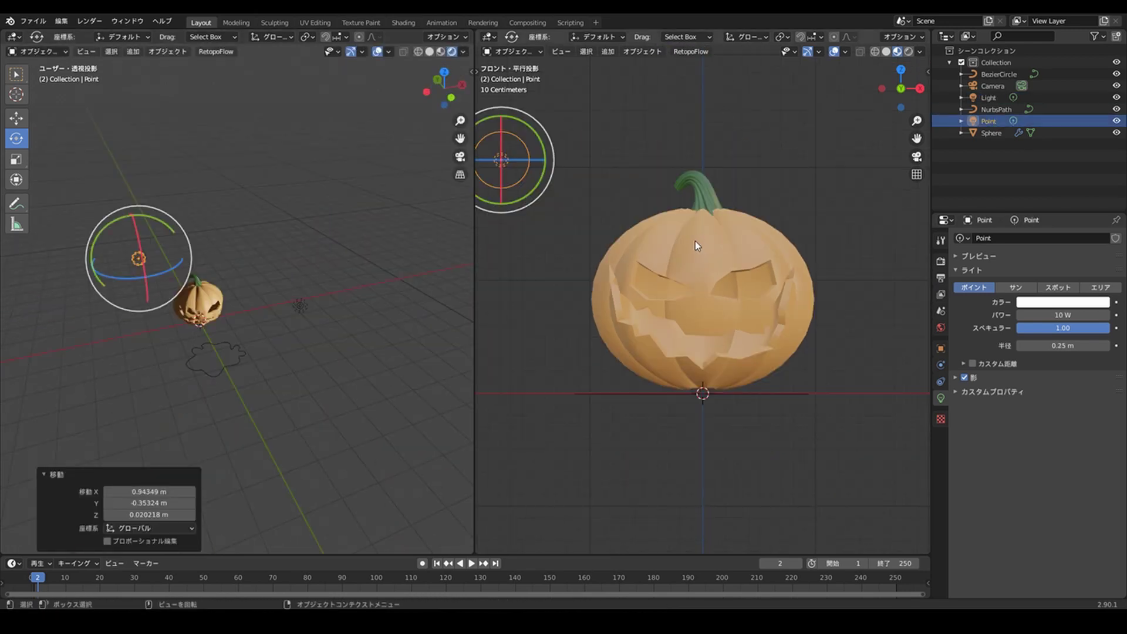
Switch the right view to rendered shading and nudge the point light into place
key(z)
click(688, 176)
click(646, 164)
middle_drag(157, 276, 170, 270)
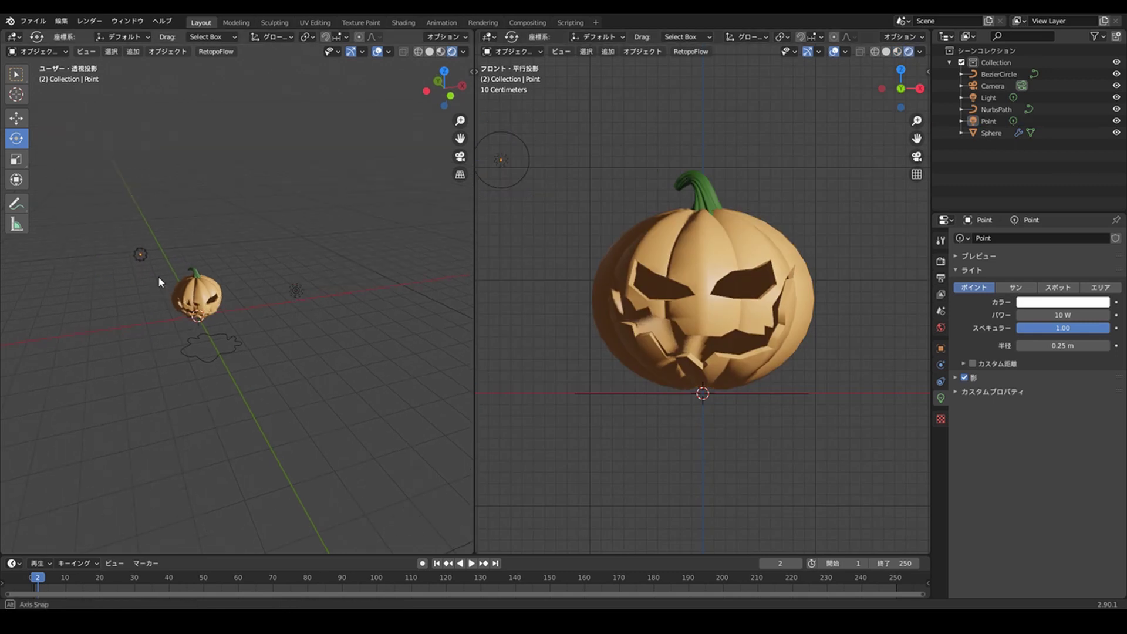
click(149, 254)
key(g)
click(153, 259)
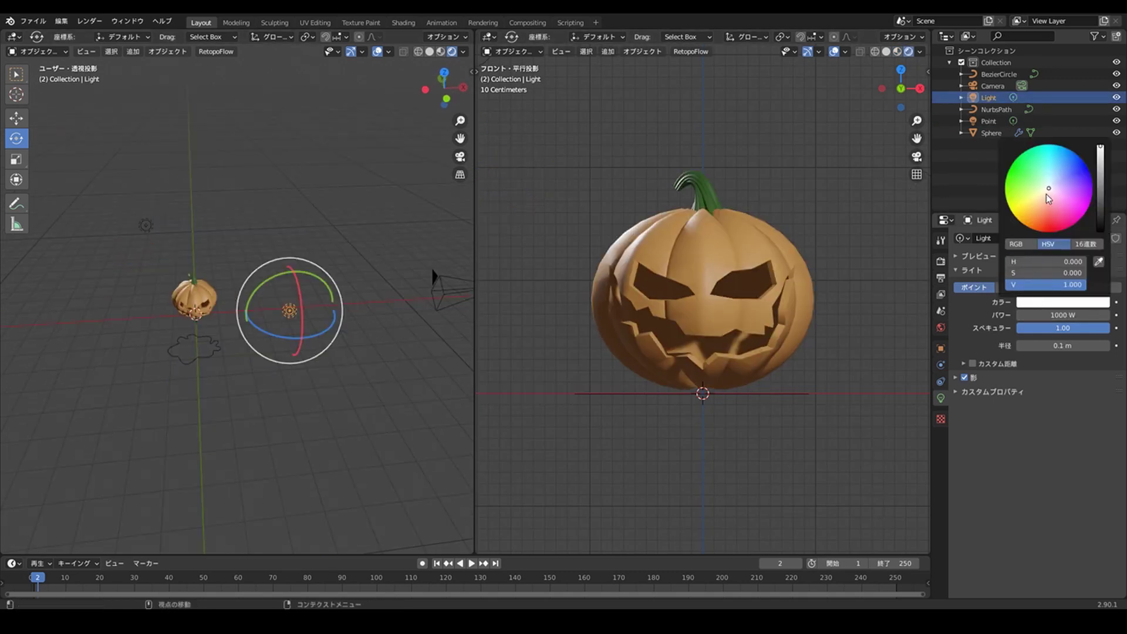
Tint the point light light blue
middle_drag(427, 290, 202, 291)
click(154, 227)
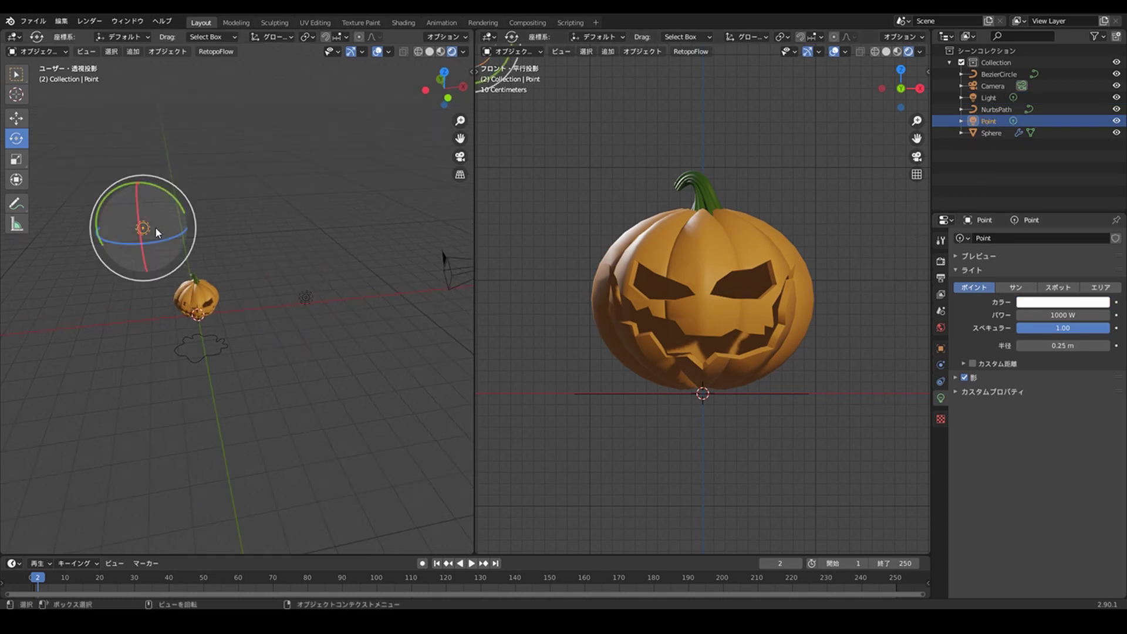
click(1045, 300)
click(1053, 175)
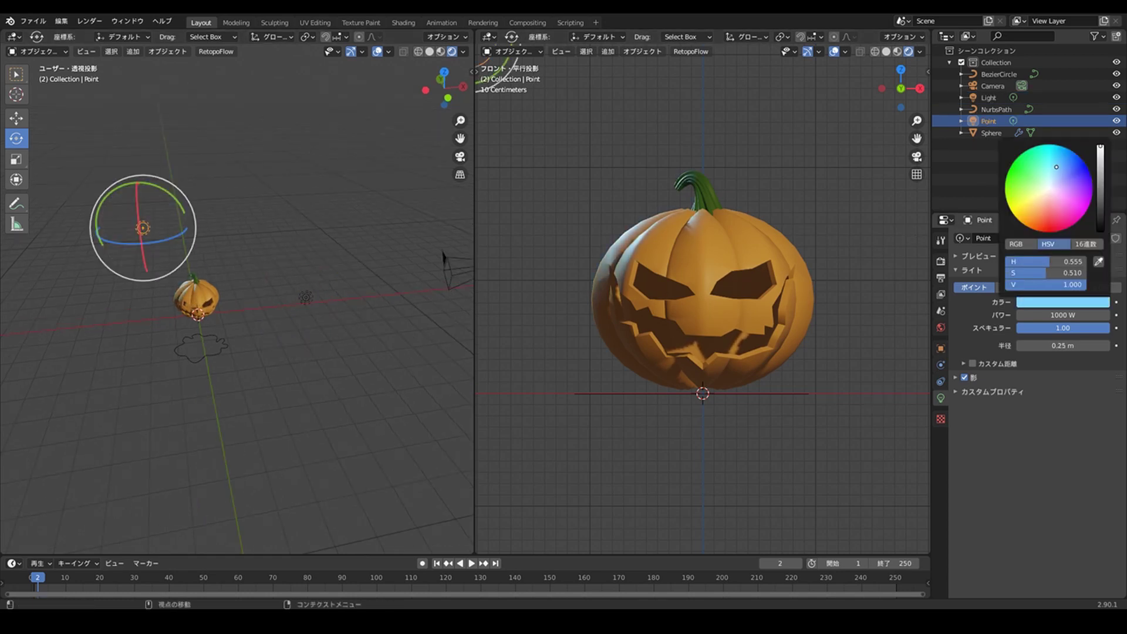
Shift the point light along X, recolour it yellow, and duplicate it
middle_drag(342, 236, 399, 246)
key(g)
key(x)
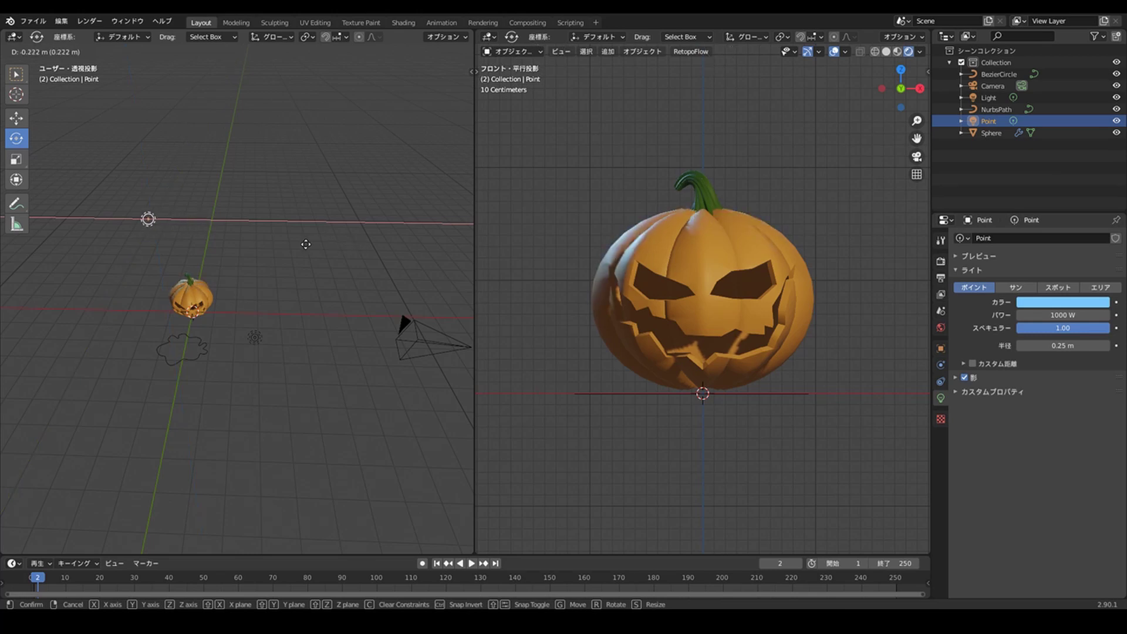
click(464, 254)
click(1063, 302)
click(1022, 216)
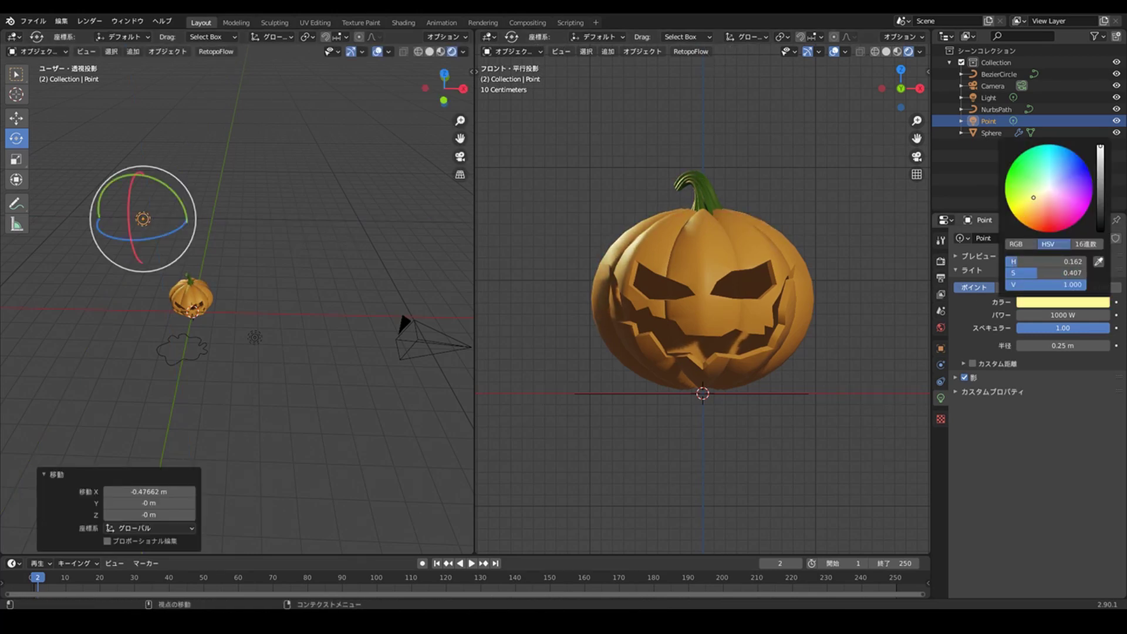
key(shift+d)
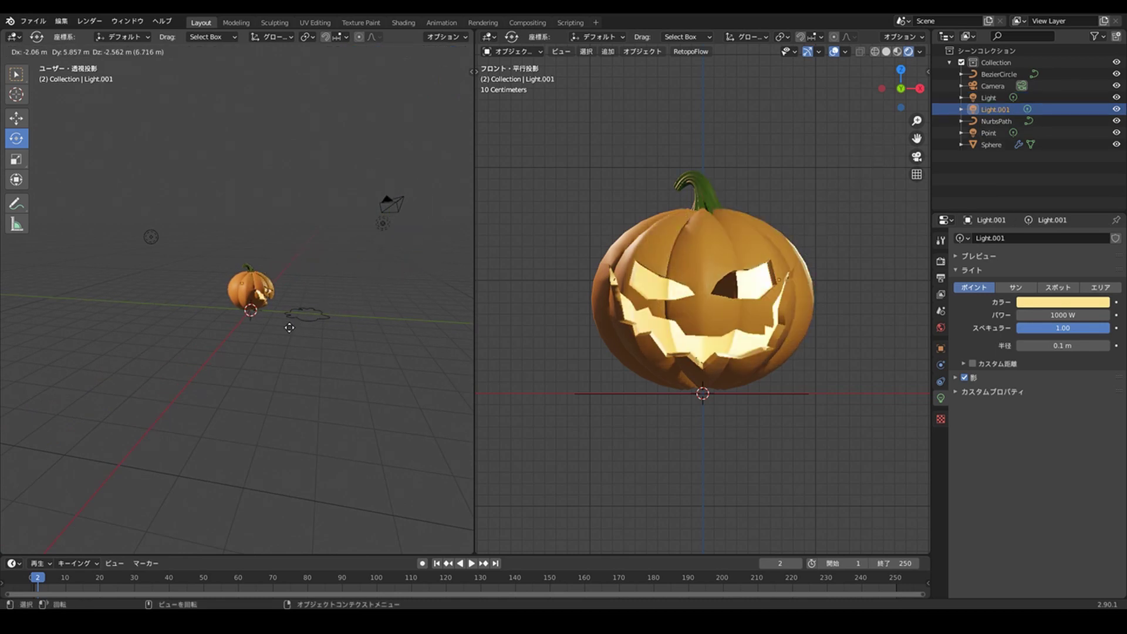
Place the duplicated light Light.001 inside the pumpkin, centred between its carved features
click(288, 326)
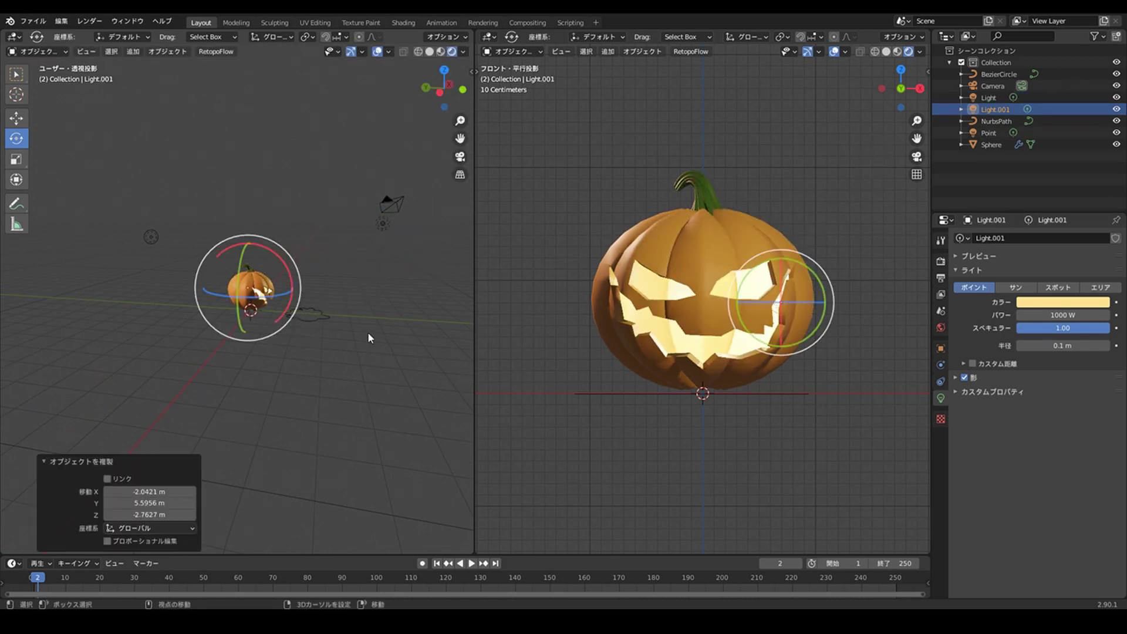
key(KP_Decimal)
scroll(270, 311, down, 4)
key(ctrl+z)
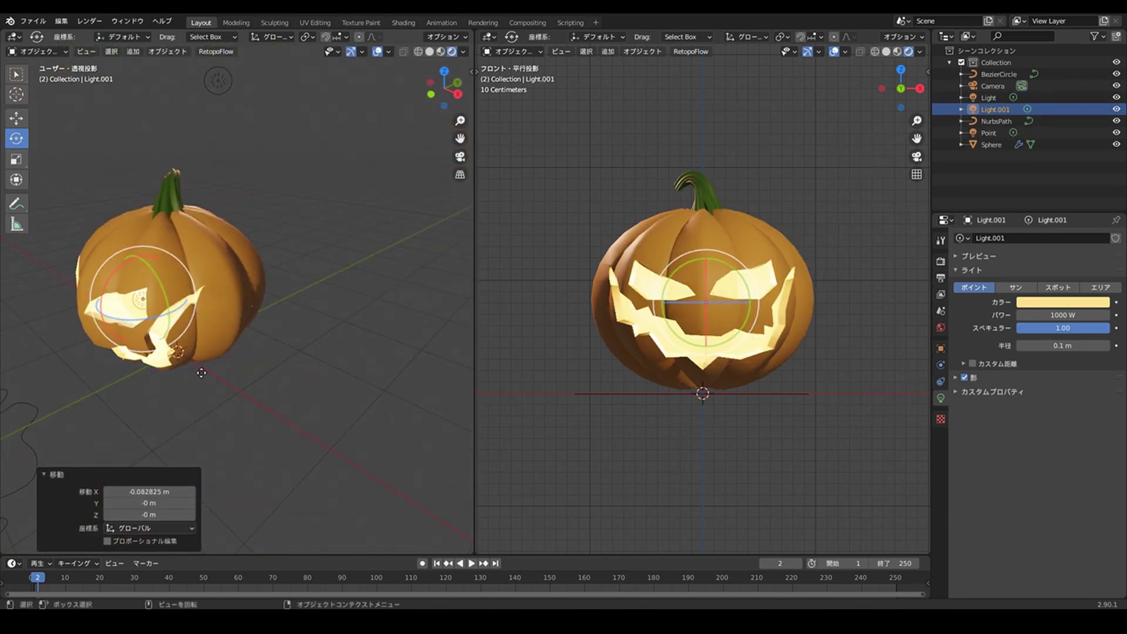
scroll(235, 350, up, 3)
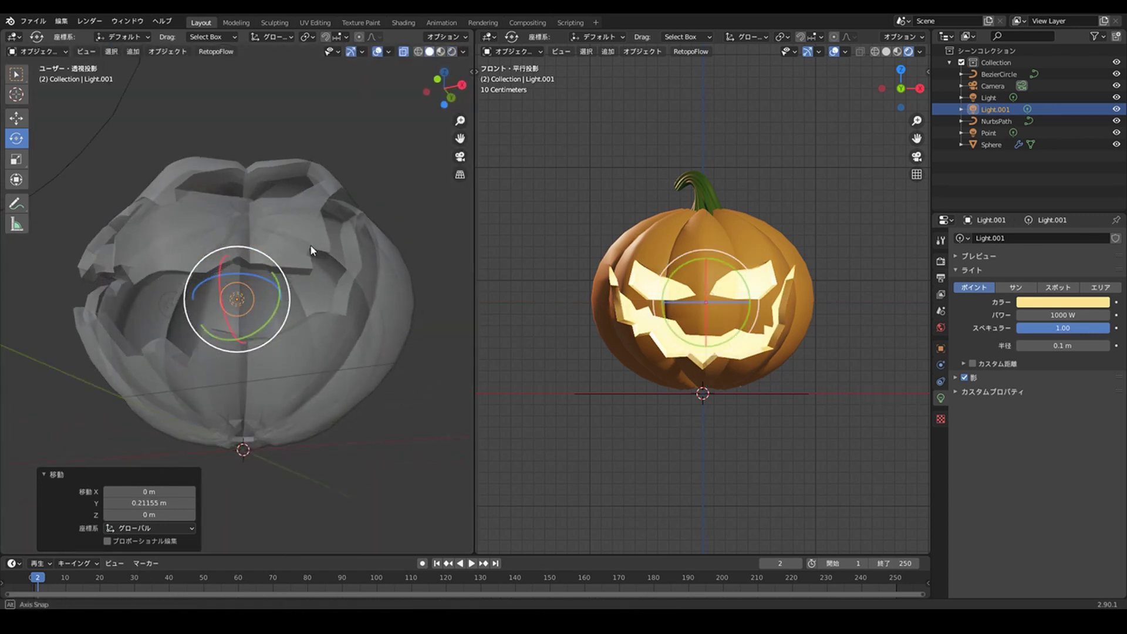
middle_drag(308, 347, 310, 244)
Switch the left view to rendered shading and view the glowing pumpkin from the front
key(z)
click(265, 297)
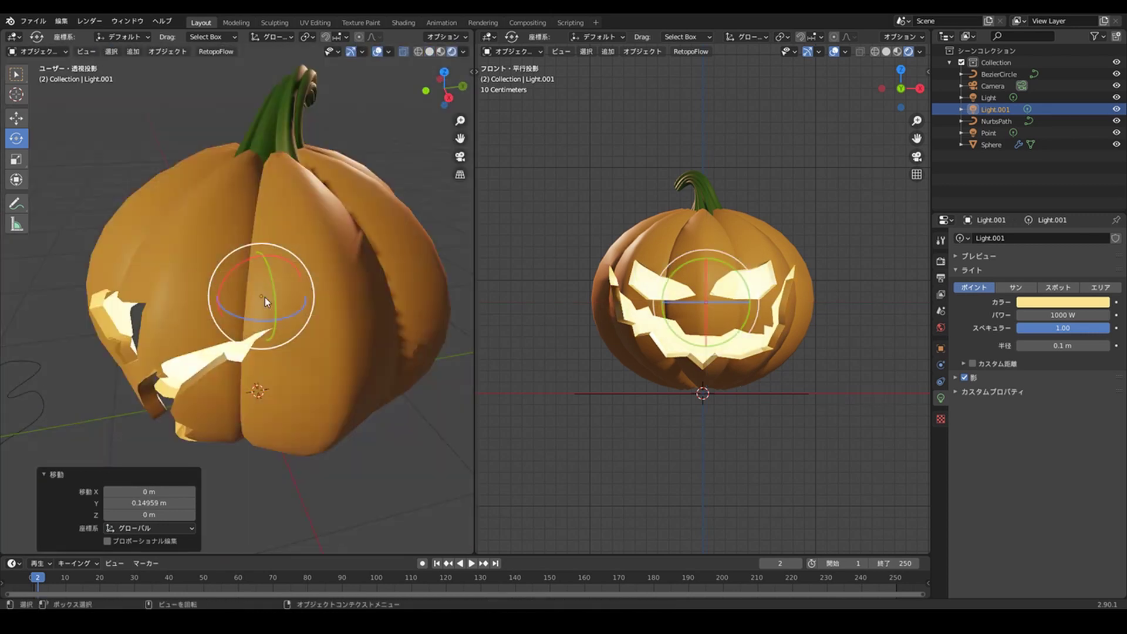
mouse_move(266, 297)
middle_down()
mouse_move(281, 378)
mouse_move(326, 326)
mouse_move(224, 284)
mouse_move(257, 297)
middle_up()
click(282, 378)
click(257, 296)
Enable Bloom in the Eevee render settings
key(ctrl+z)
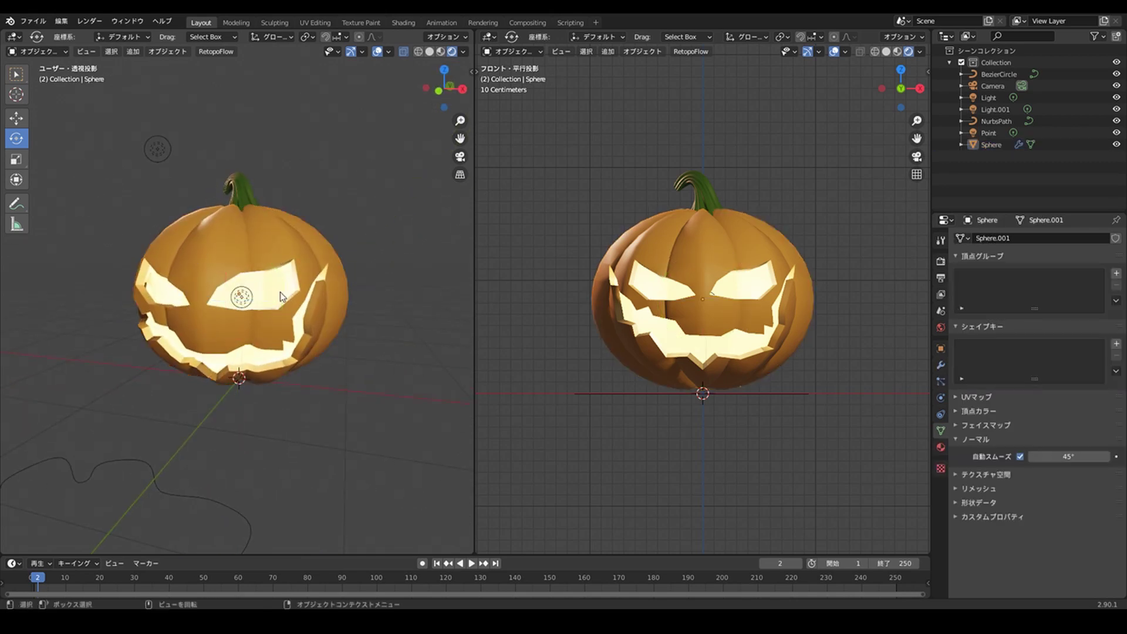
scroll(281, 296, down, 5)
click(941, 261)
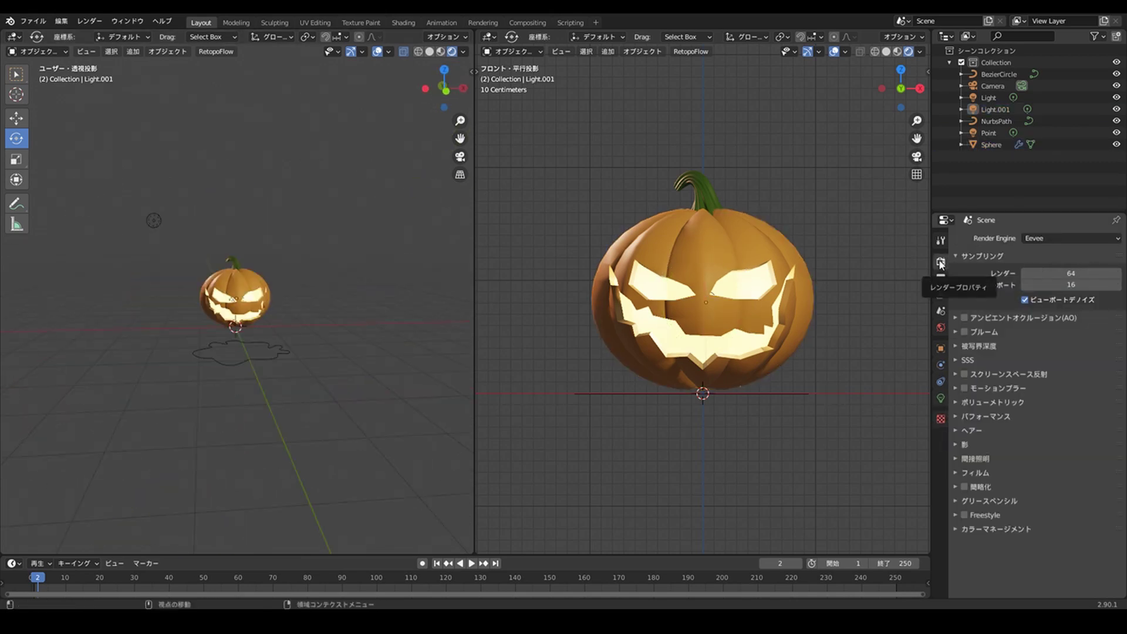
click(965, 331)
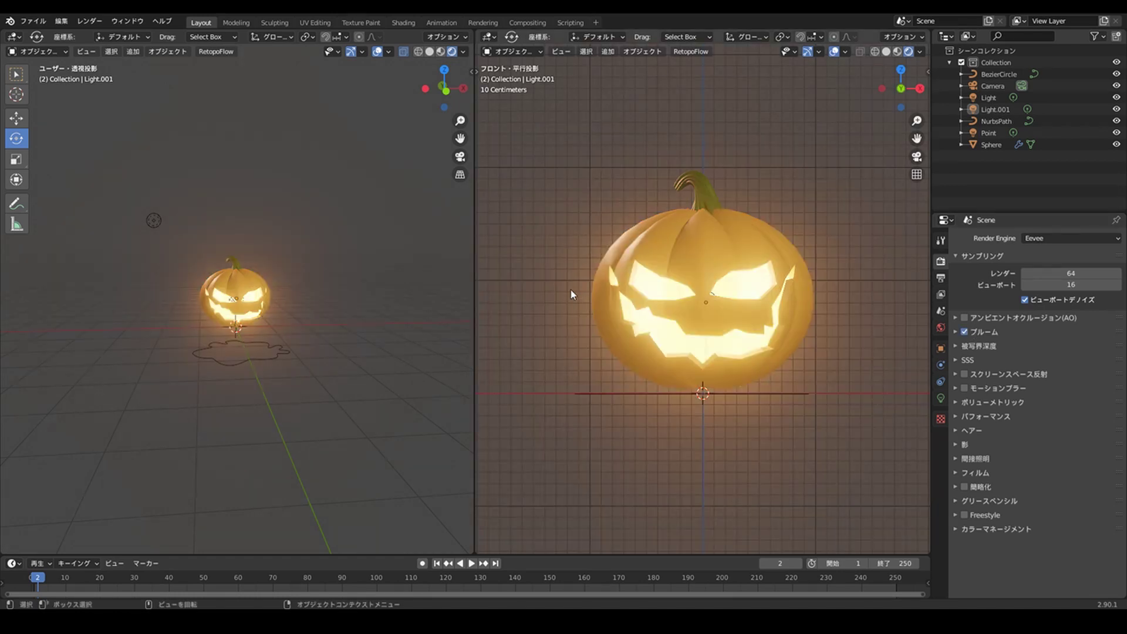
mouse_move(312, 283)
middle_down()
mouse_move(259, 281)
mouse_move(258, 268)
middle_up()
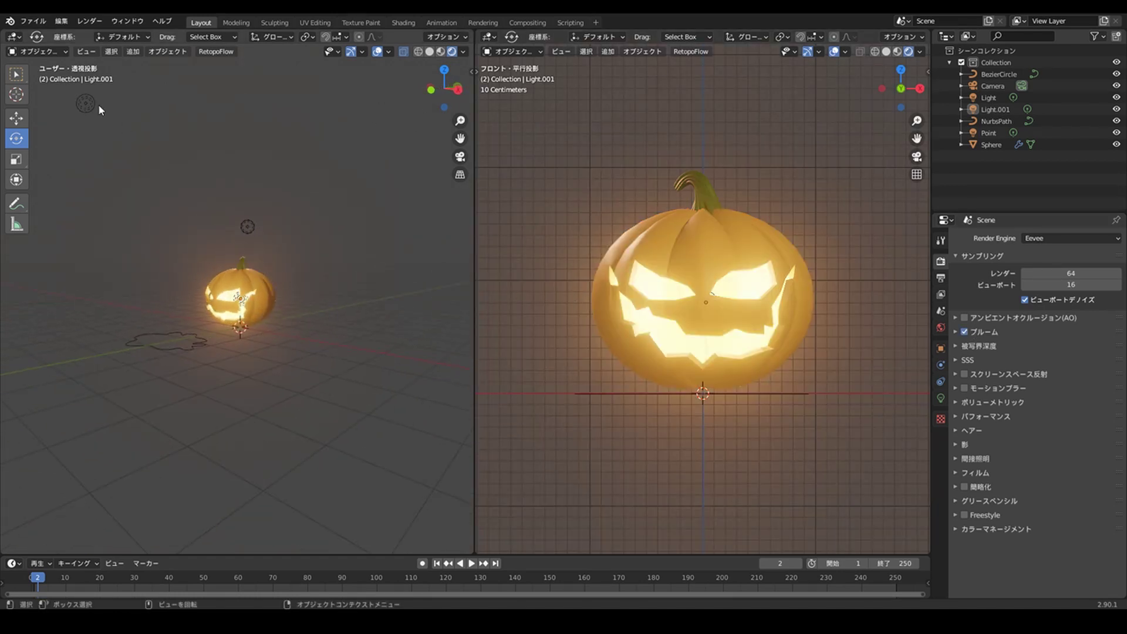
Check the overhead light's settings, then bring up the World background settings
click(88, 104)
middle_drag(181, 136, 238, 223)
click(259, 235)
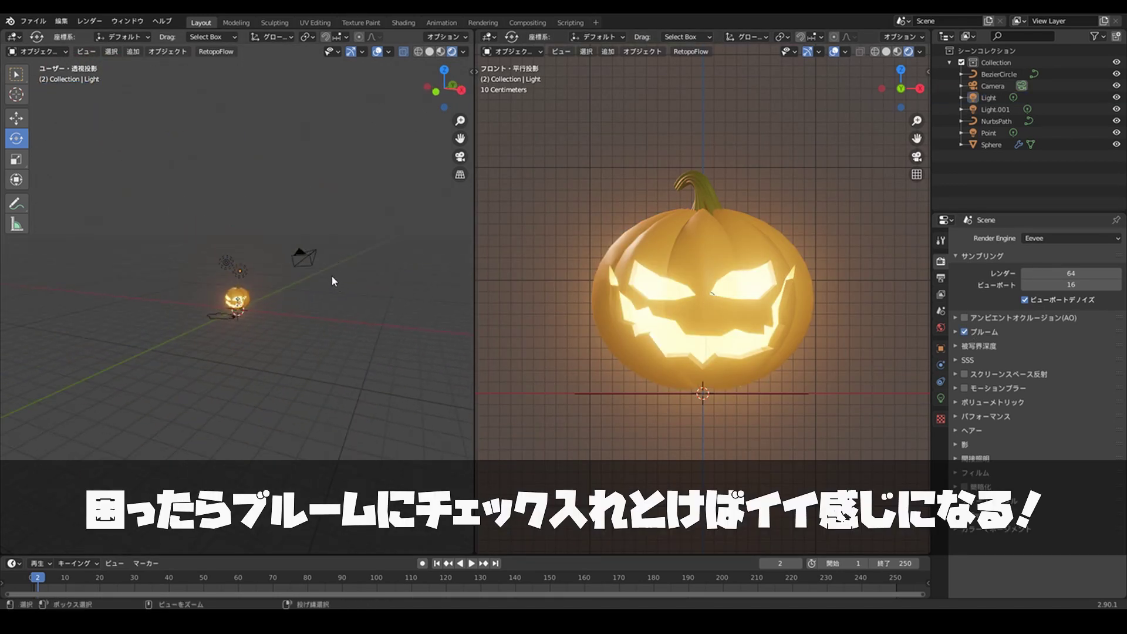
scroll(276, 244, up, 2)
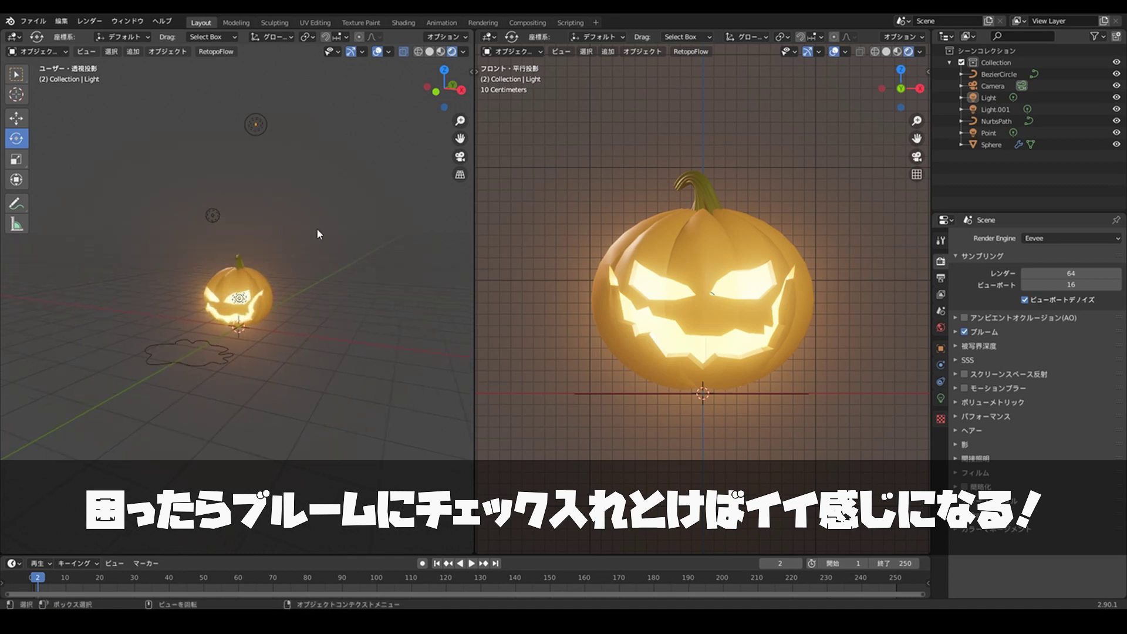
click(945, 396)
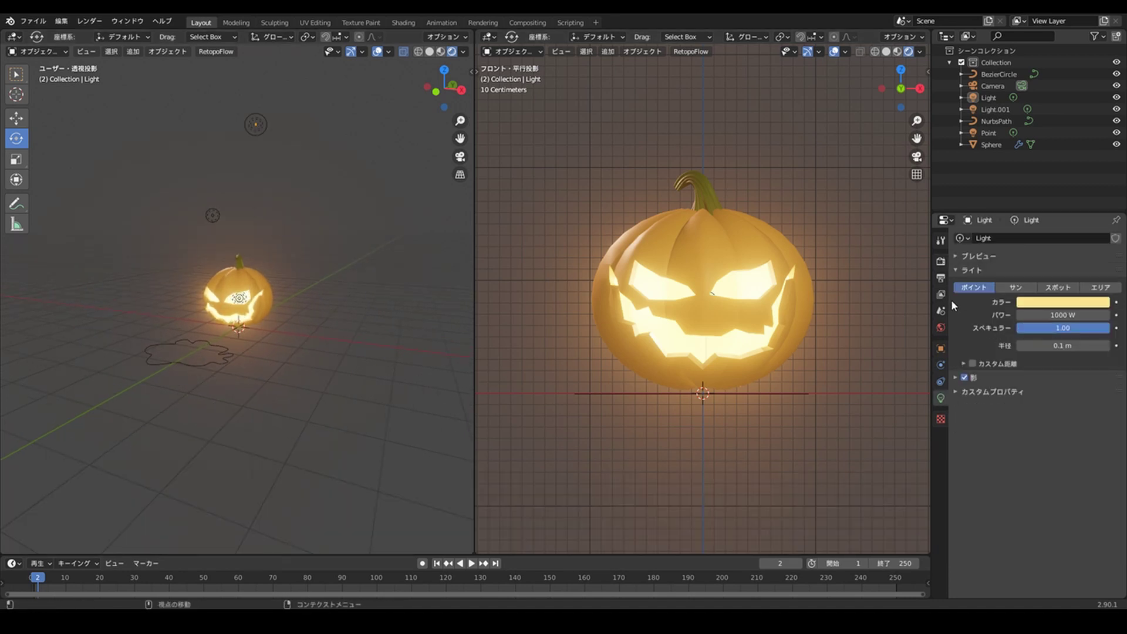
click(941, 328)
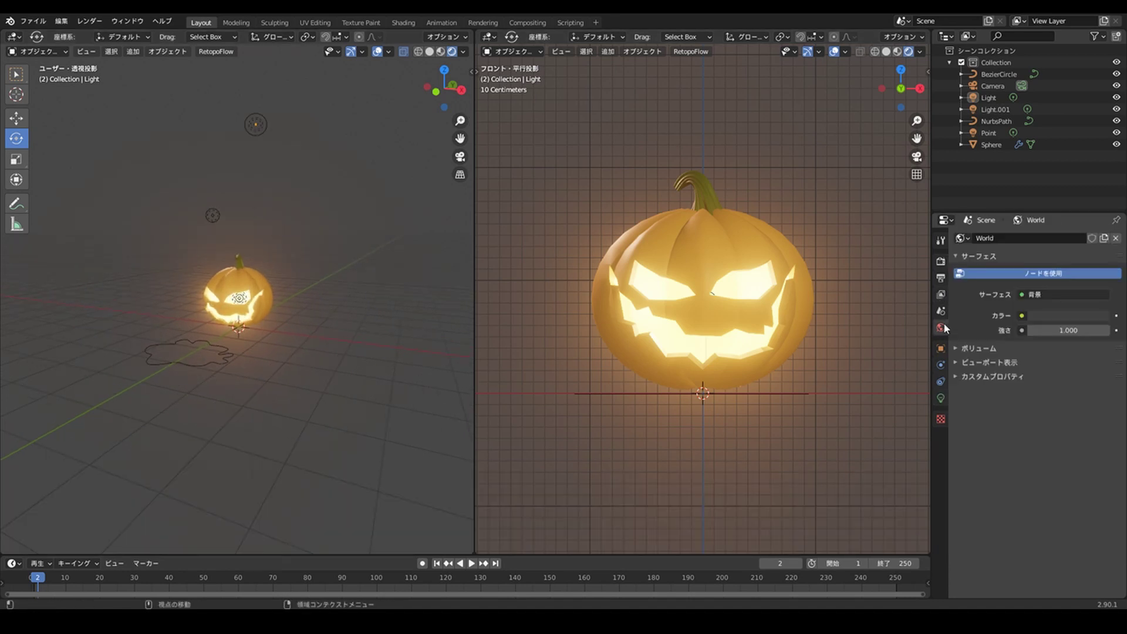
Darken the world colour to dark navy (HSV 0.556, 0.384, 0.147)
click(1076, 316)
drag(1100, 212, 1100, 218)
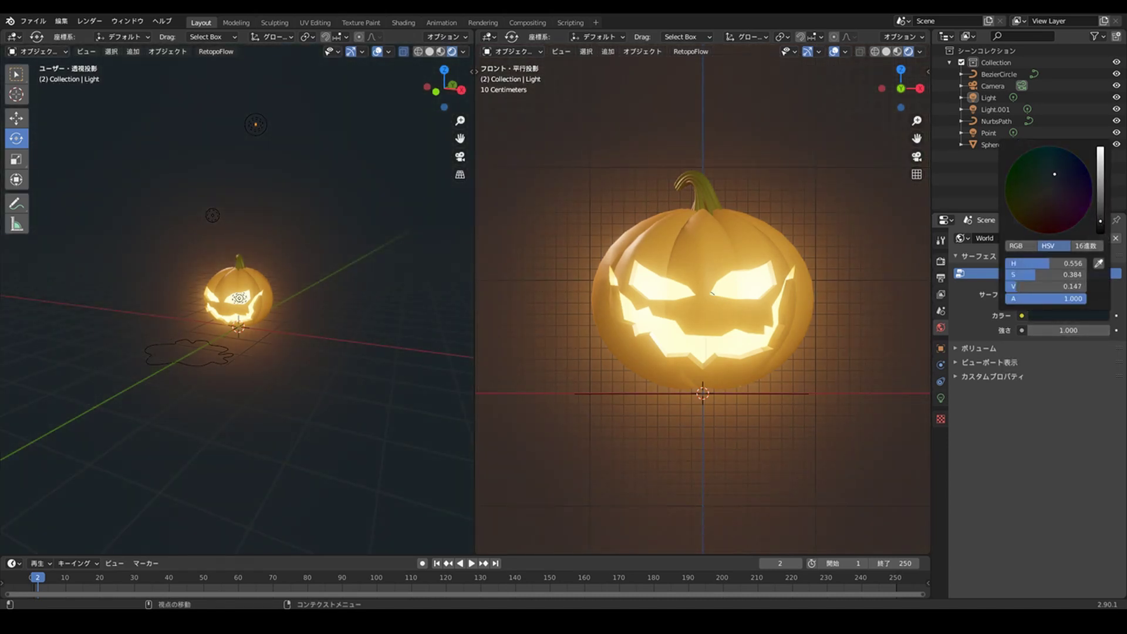
mouse_move(355, 283)
middle_down()
mouse_move(433, 266)
mouse_move(280, 260)
mouse_move(388, 259)
mouse_move(269, 276)
mouse_move(288, 268)
mouse_move(288, 295)
mouse_move(266, 281)
middle_up()
Set Light.001's power to 400 W
click(240, 293)
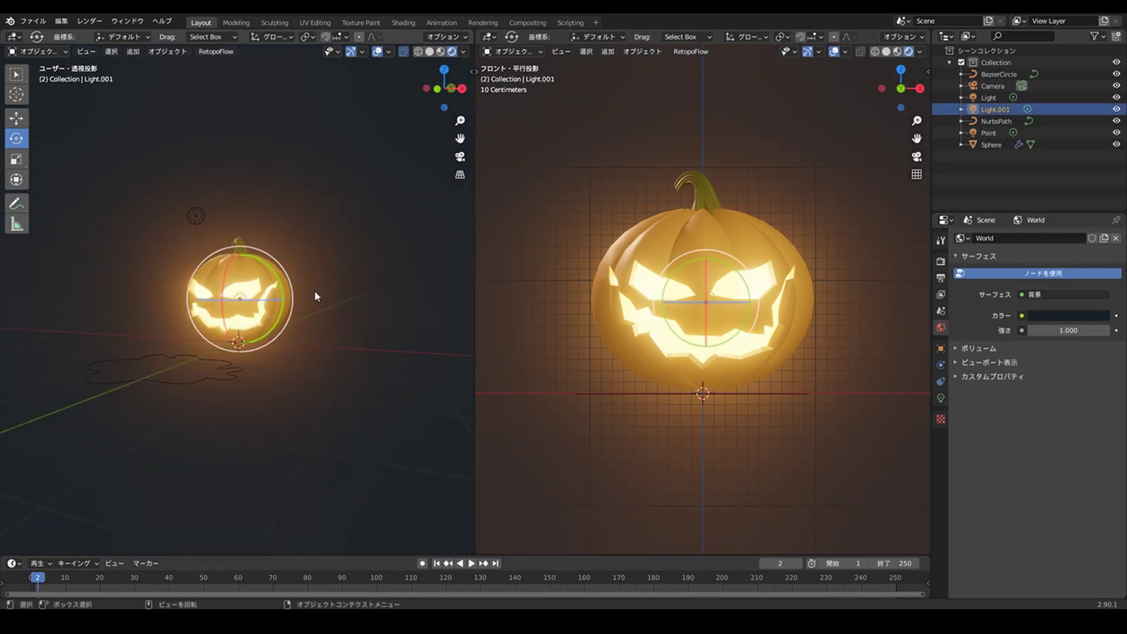
click(941, 398)
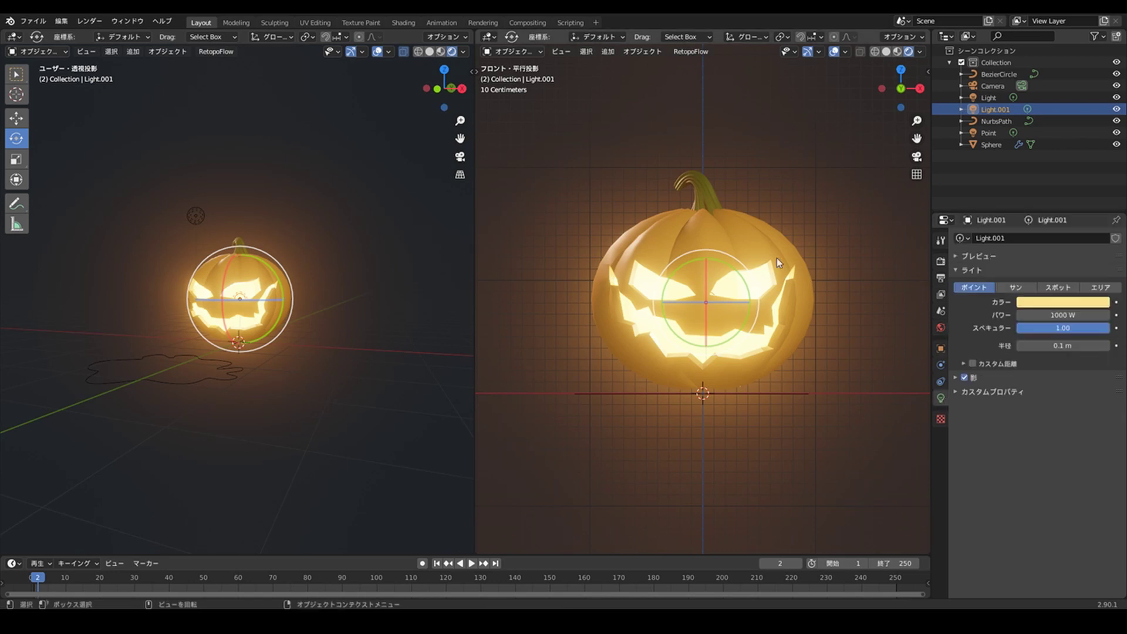
middle_drag(304, 240, 290, 249)
text(600)
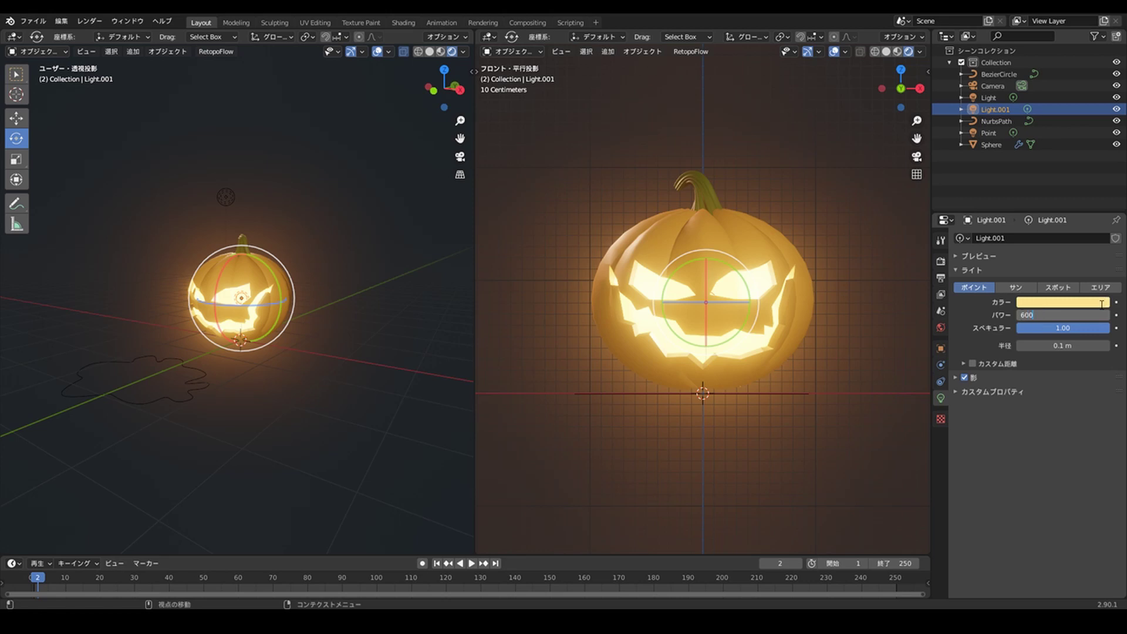
text(400 W)
key(Return)
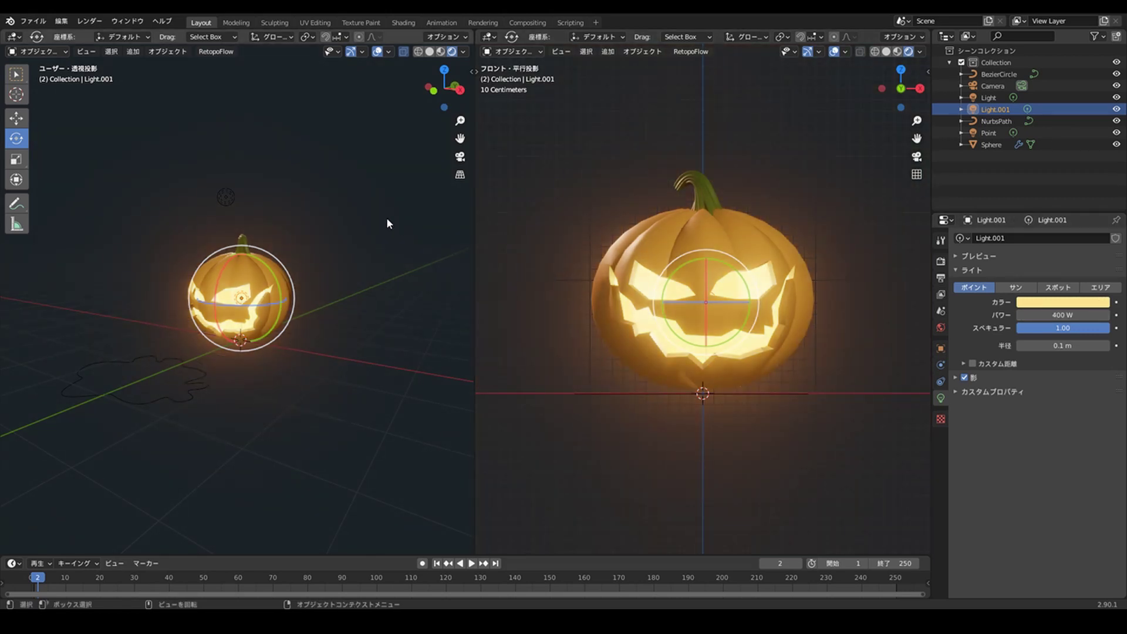
click(382, 223)
scroll(357, 249, down, 1)
middle_drag(357, 249, 284, 265)
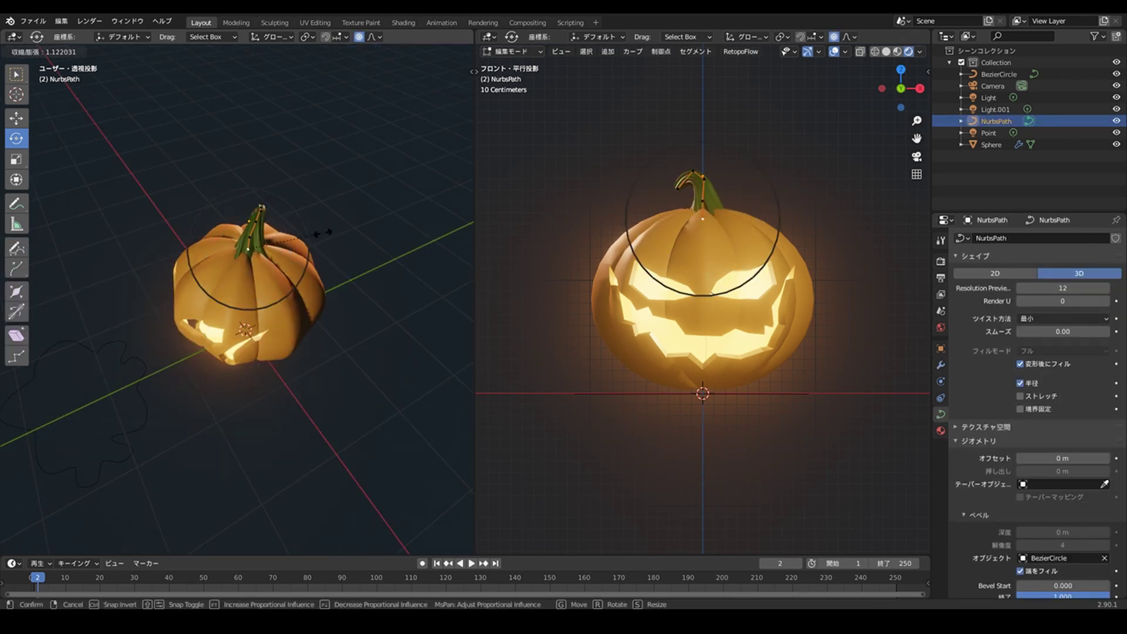
Thicken and reshape the stem curve, then duplicate the pumpkin together with its stem
click(350, 219)
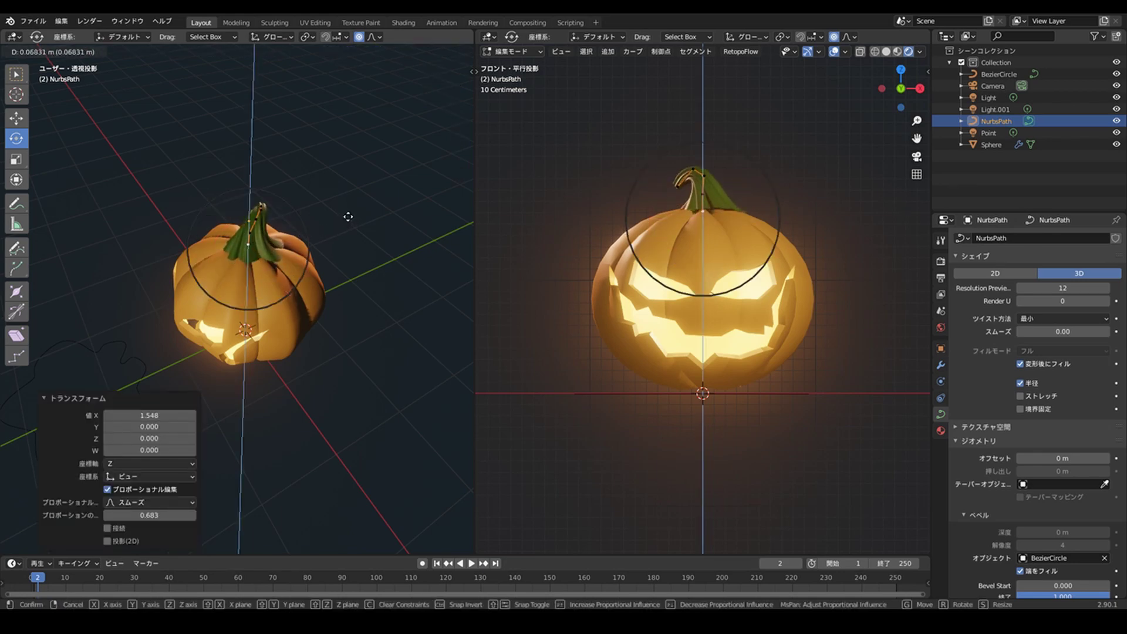
middle_drag(344, 217, 346, 241)
key(g)
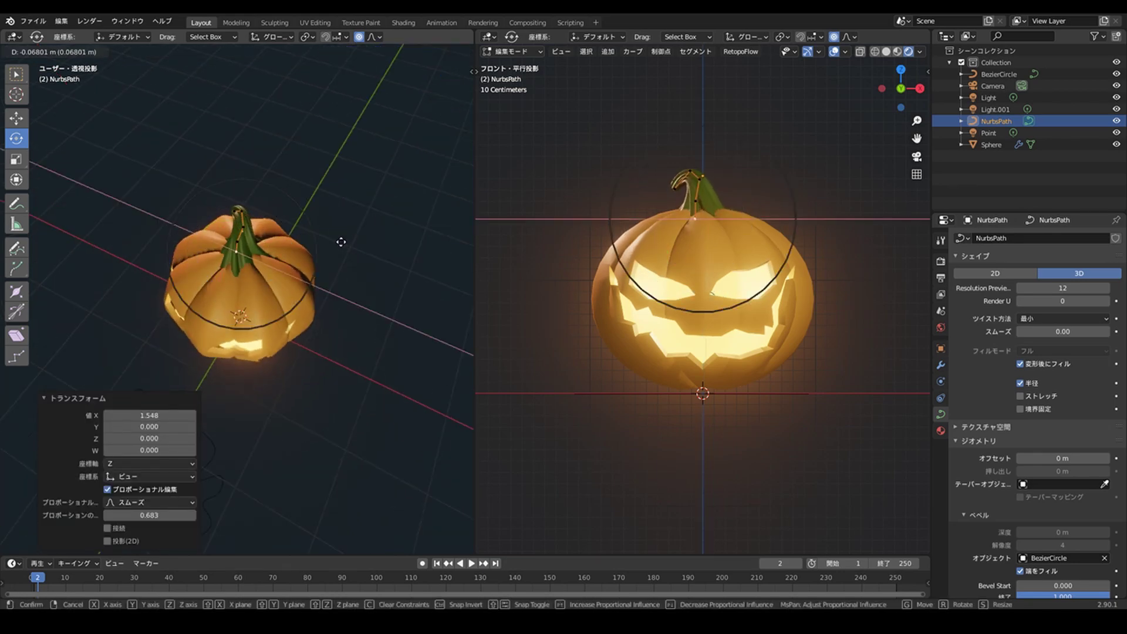
key(Escape)
key(Tab)
key(shift+d)
click(354, 281)
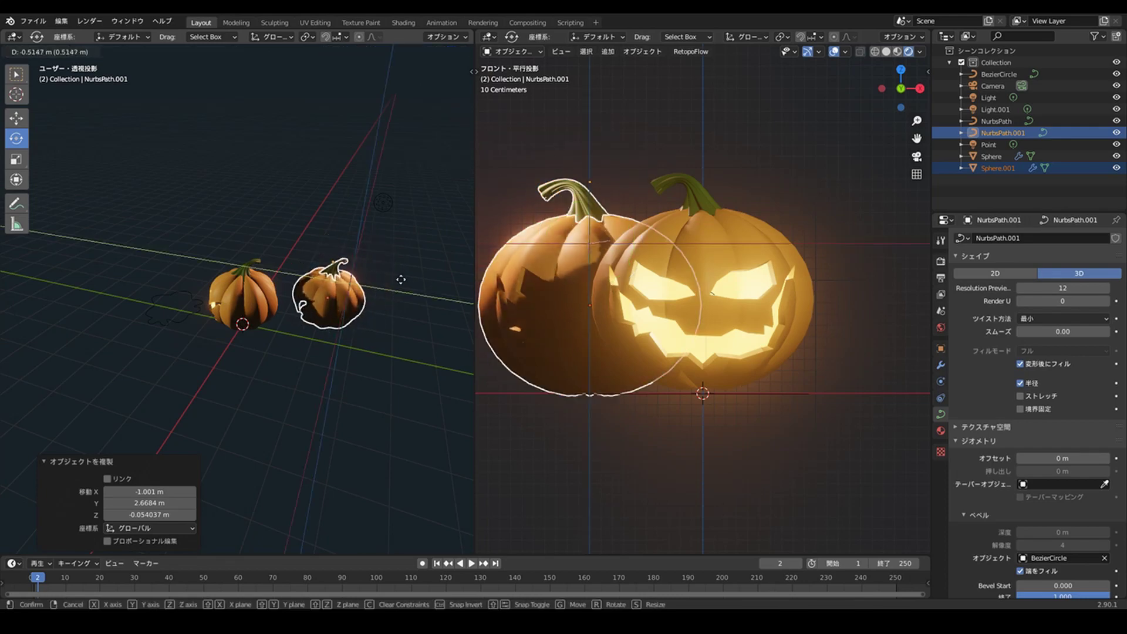
Place and rotate the duplicate pumpkin, then add another copy into the cluster
mouse_move(355, 281)
middle_down()
mouse_move(362, 298)
mouse_move(329, 276)
middle_up()
drag(208, 264, 347, 364)
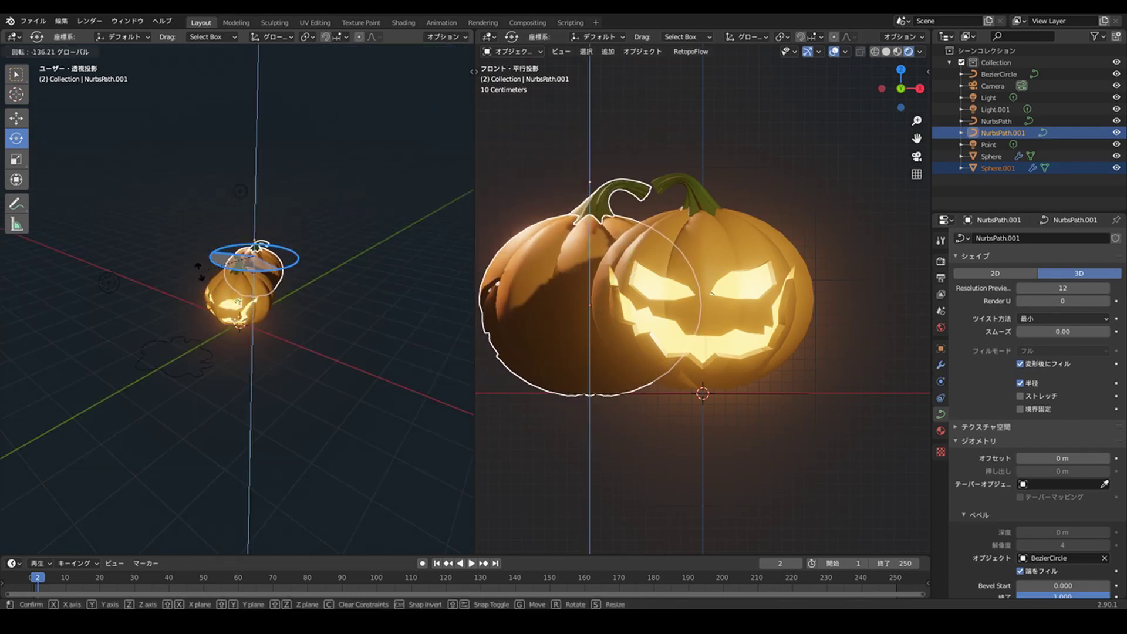
middle_drag(348, 365, 358, 361)
key(shift+d)
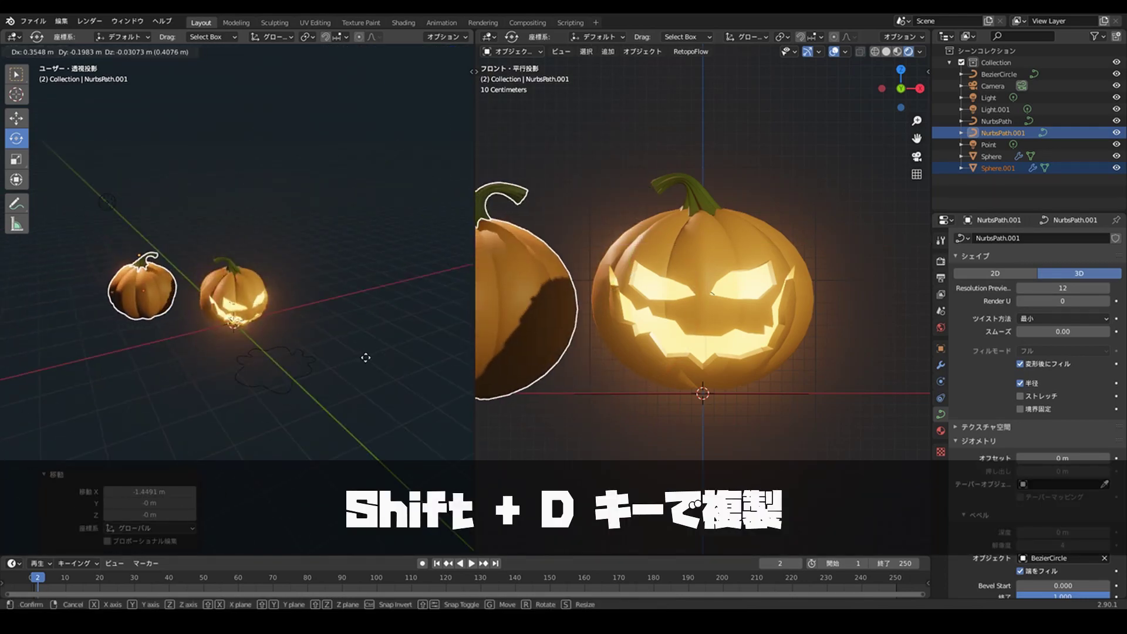
click(367, 360)
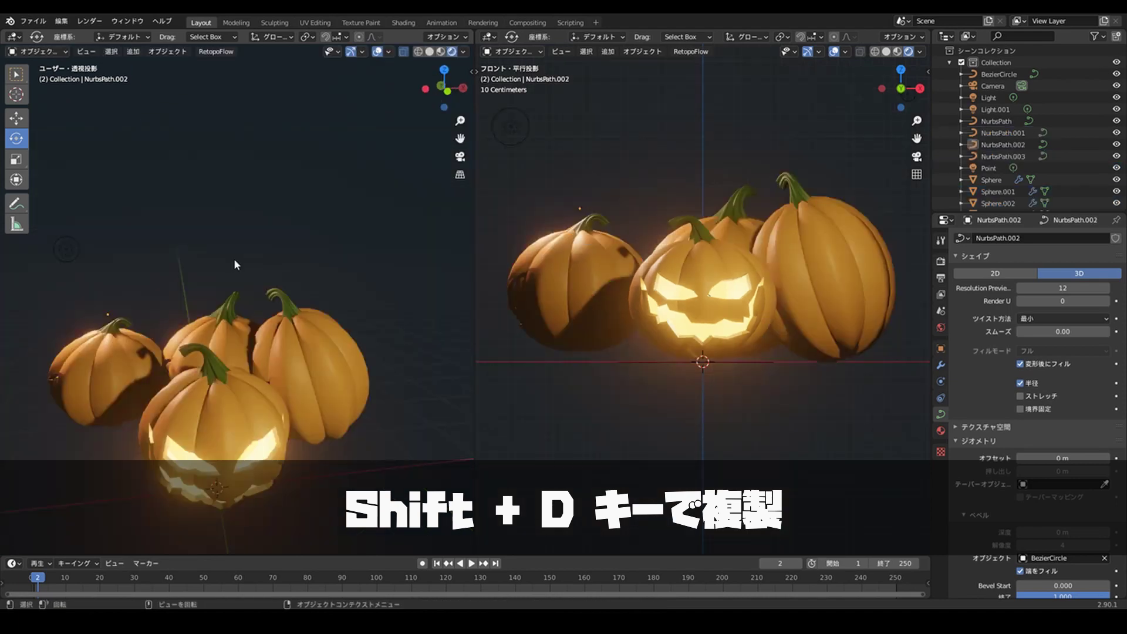
click(581, 235)
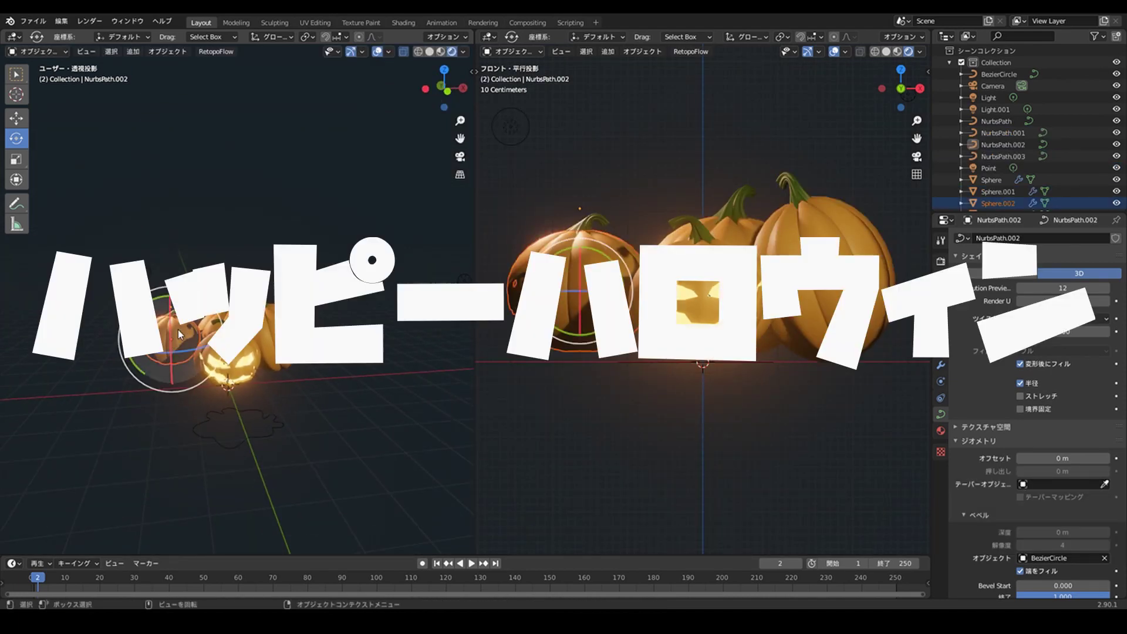
key(shift+a)
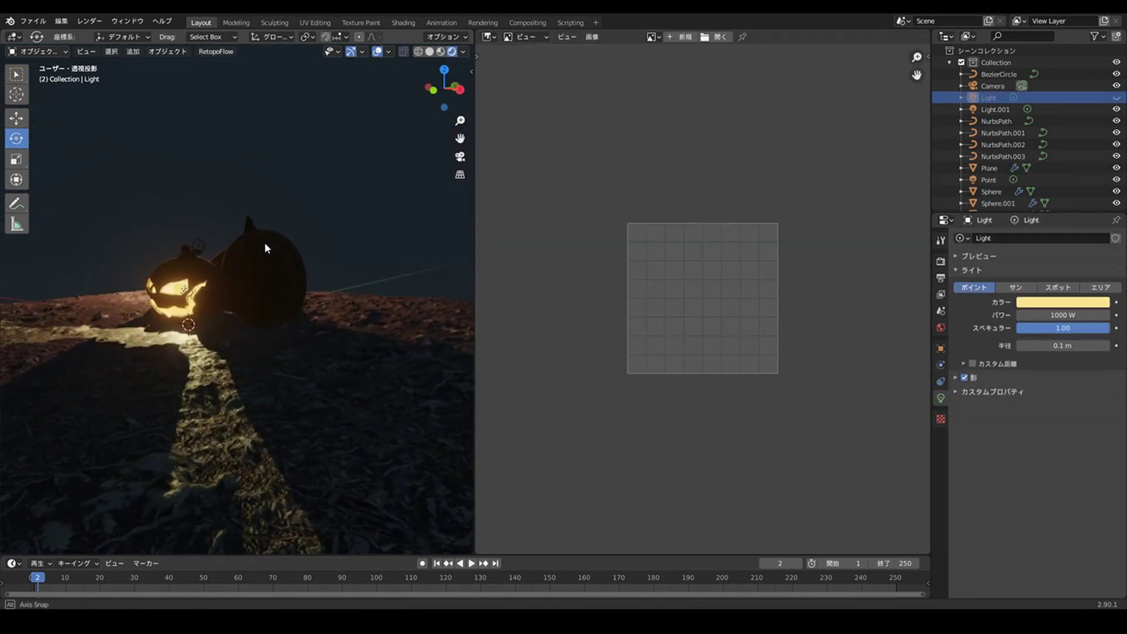
Rescale the carved pumpkin body and start raising its NurbsPath stem vertically
mouse_move(194, 248)
middle_down()
mouse_move(167, 253)
mouse_move(240, 287)
mouse_move(107, 269)
middle_up()
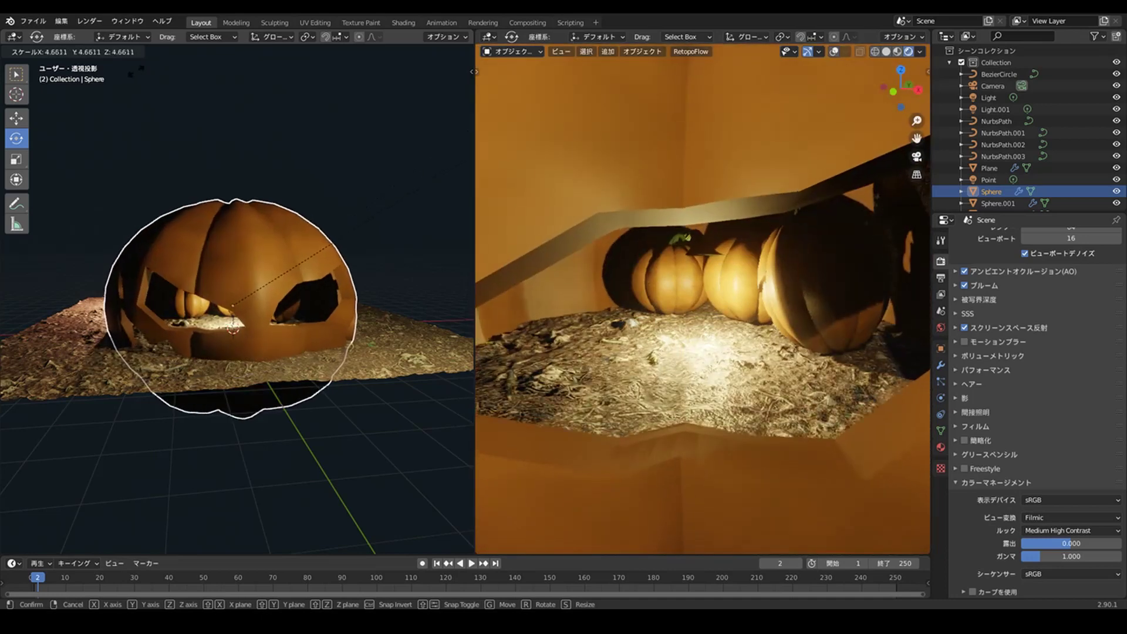
click(142, 75)
mouse_move(142, 75)
middle_down()
mouse_move(274, 172)
mouse_move(273, 154)
middle_up()
key(s)
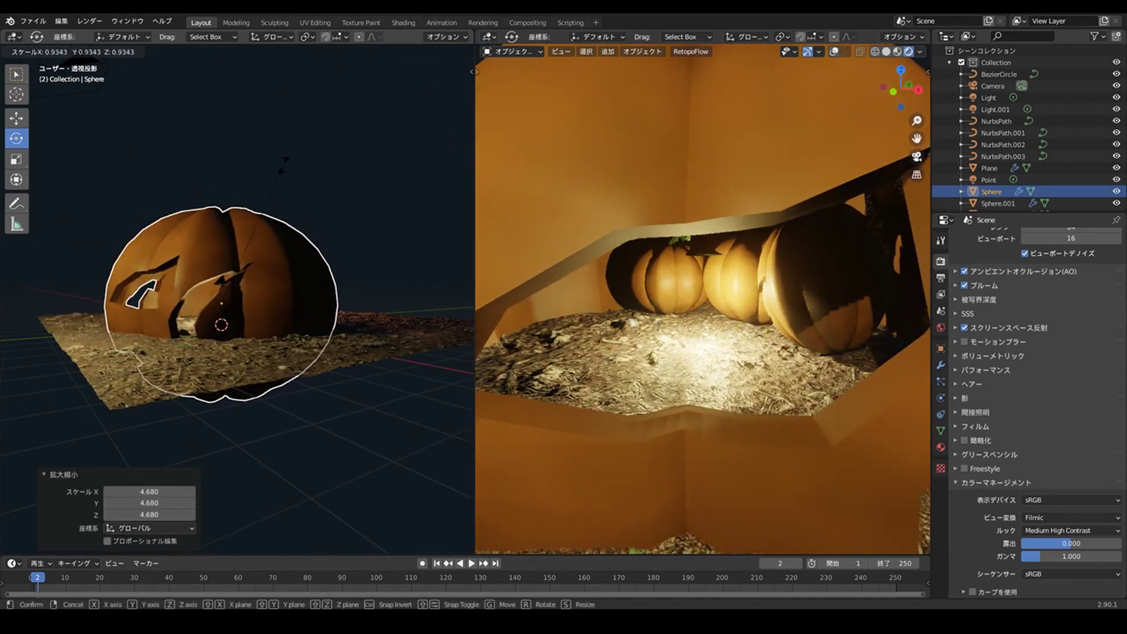
click(263, 175)
key(s)
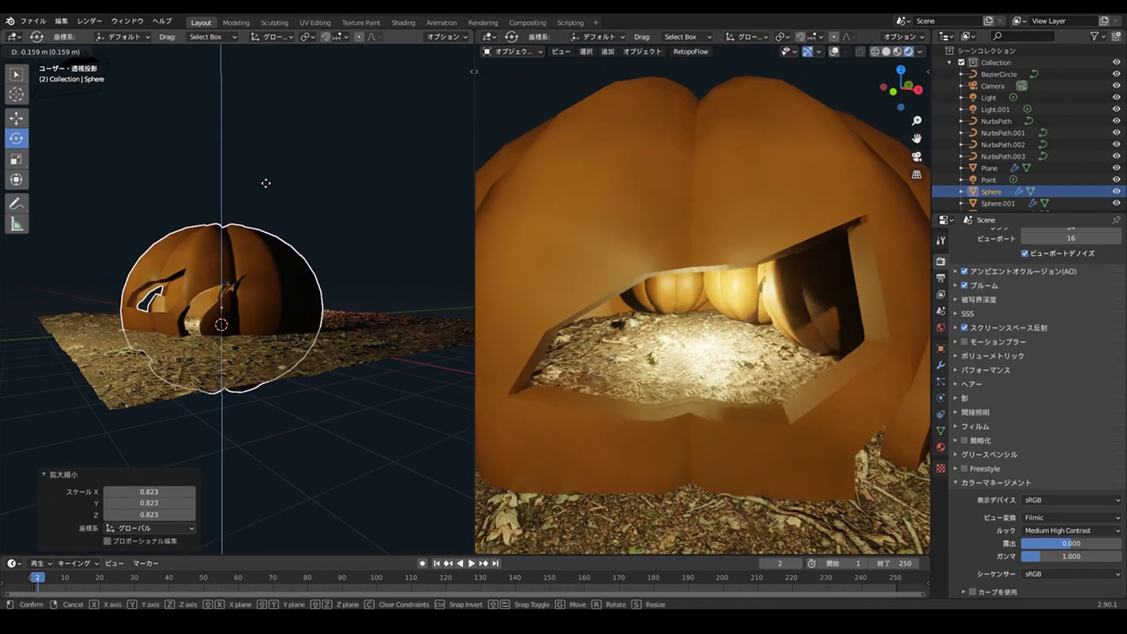
click(264, 183)
key(g)
key(z)
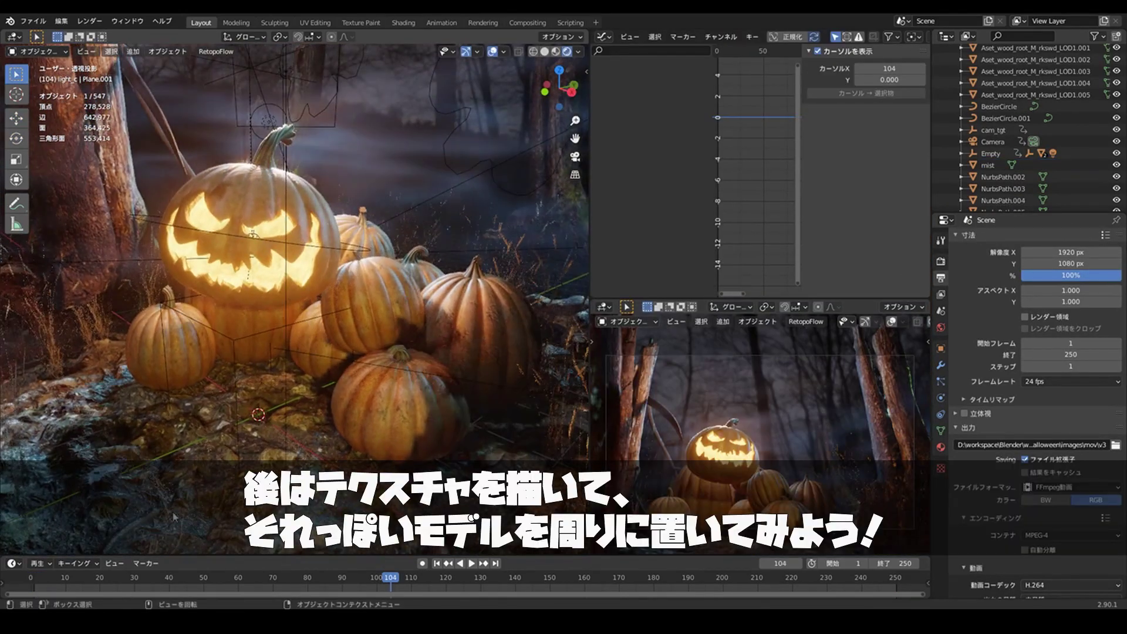
Play the animation, stop it around frame 70, and orbit closer to the pumpkins
key(space)
drag(480, 577, 274, 576)
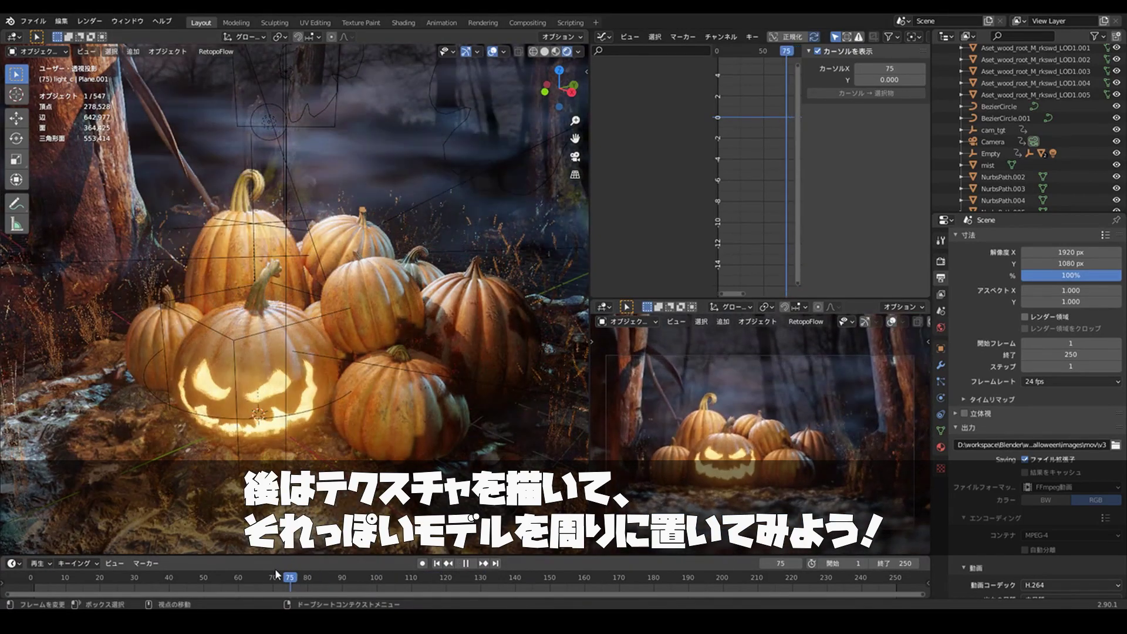
key(space)
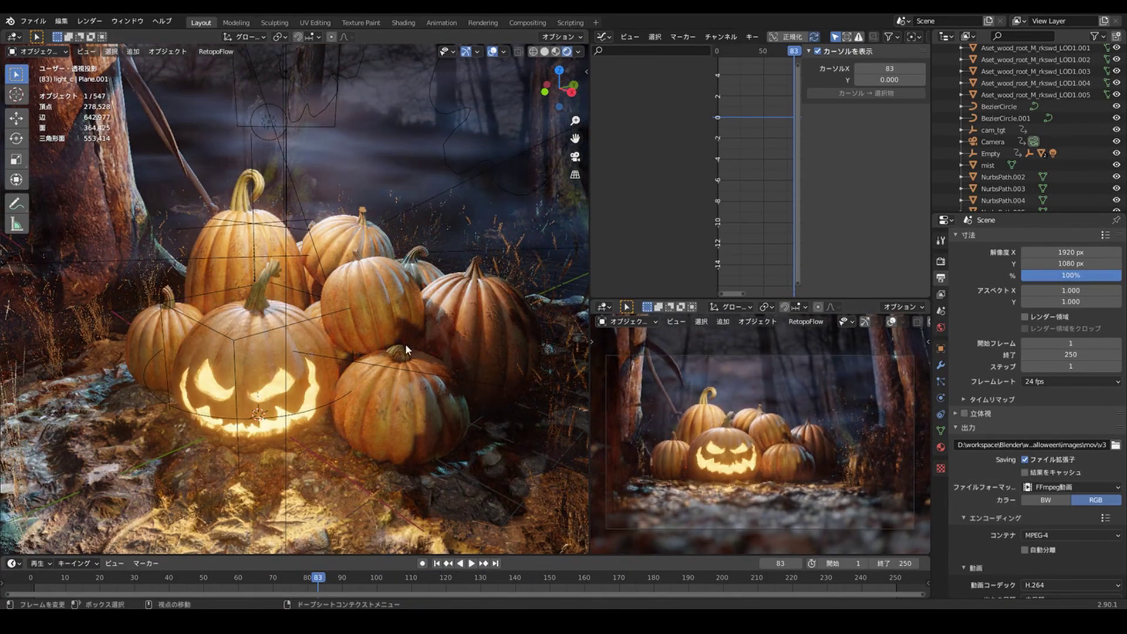
mouse_move(405, 343)
middle_down()
mouse_move(431, 351)
mouse_move(282, 351)
mouse_move(319, 360)
mouse_move(327, 388)
mouse_move(305, 337)
mouse_move(291, 375)
mouse_move(303, 314)
mouse_move(567, 466)
middle_up()
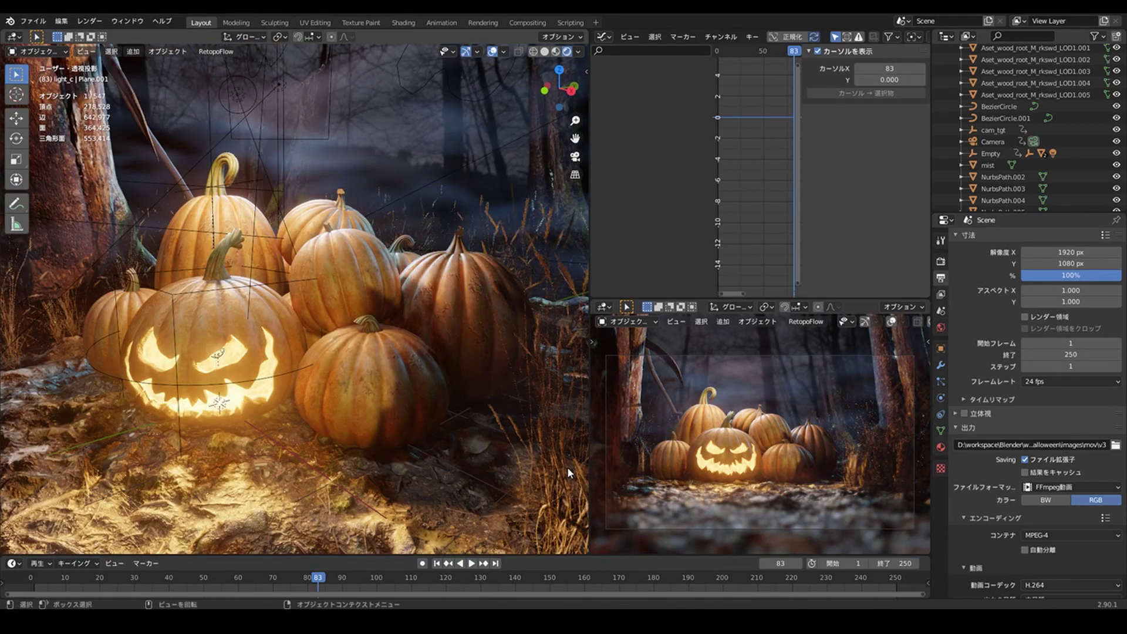